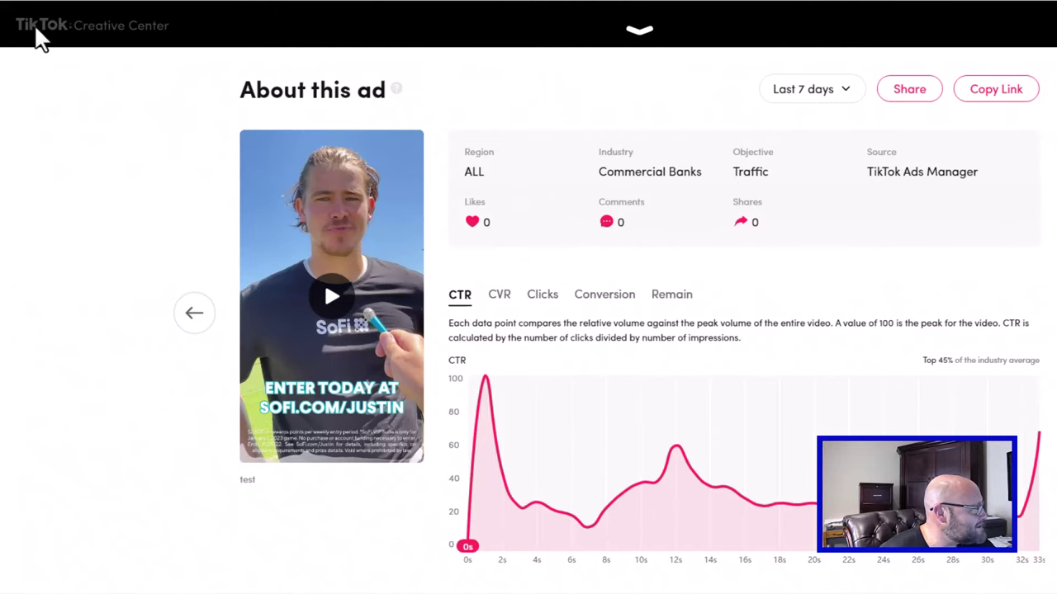
- Return to the Top Ads gallery, filtered to Canada over the last 7 days, and scroll to the ad grid
click(37, 33)
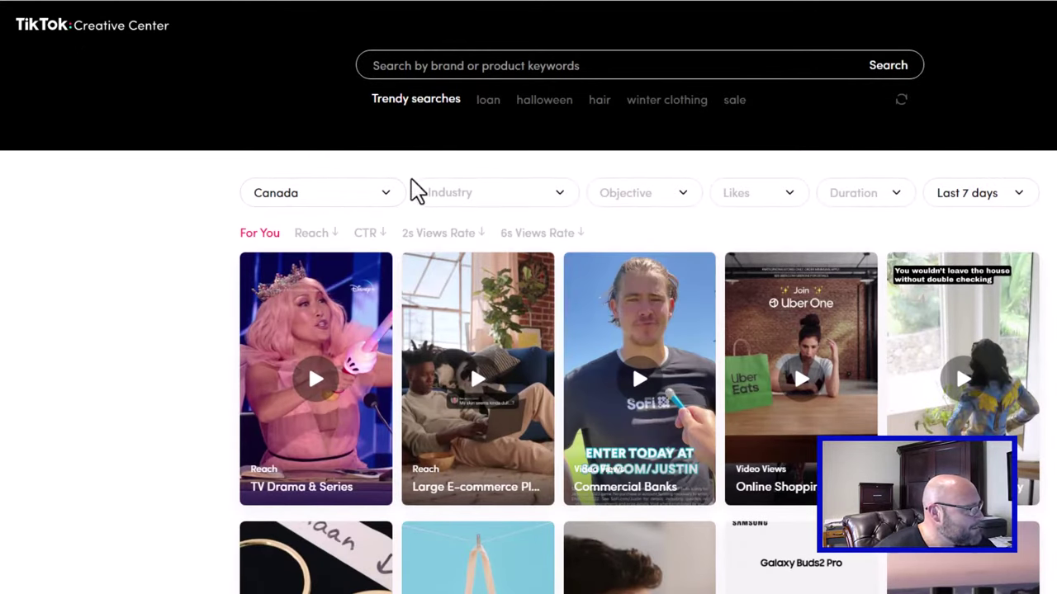
scroll(597, 232, down, 3)
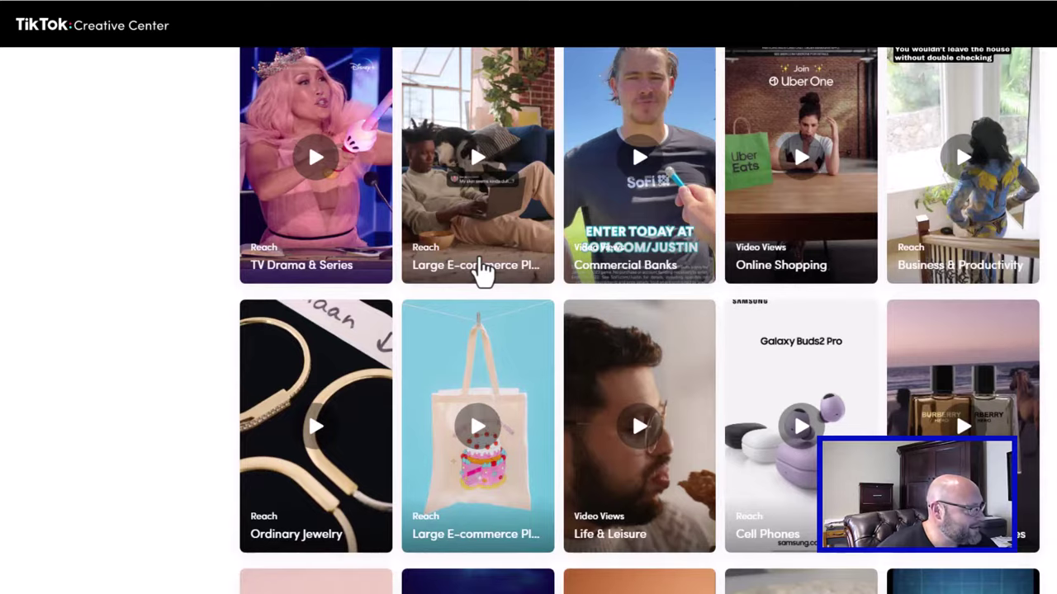
- Open the Large E-commerce Platforms ad's details and display its Conversion chart
click(481, 272)
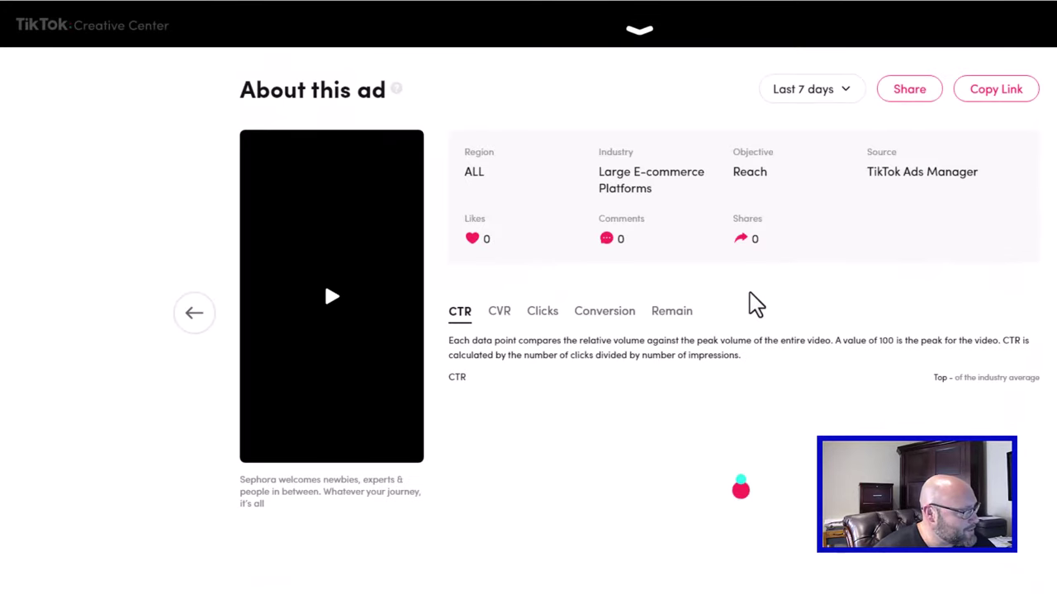
click(605, 311)
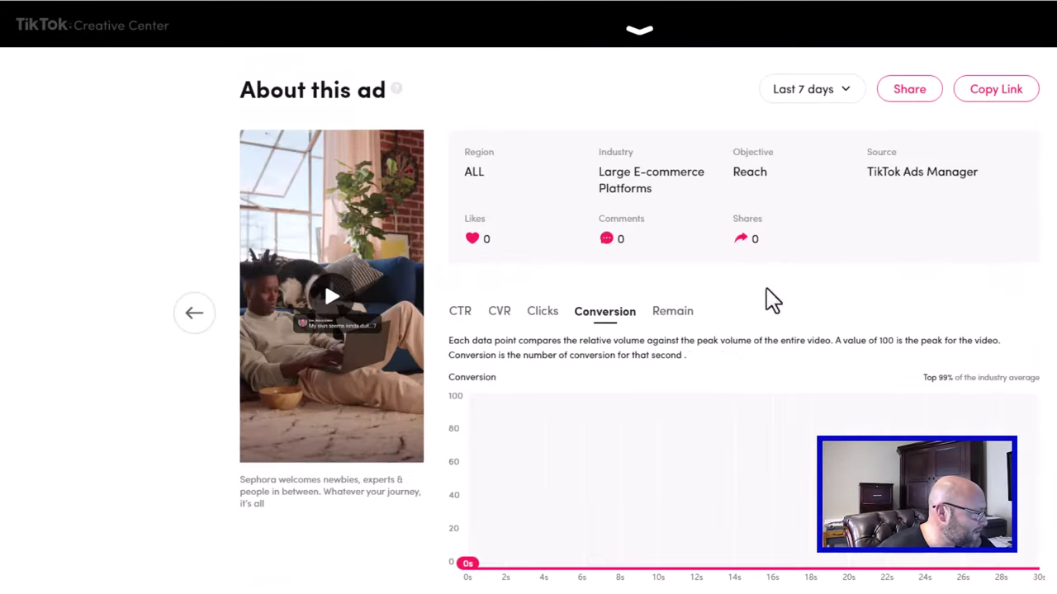
scroll(545, 518, down, 1)
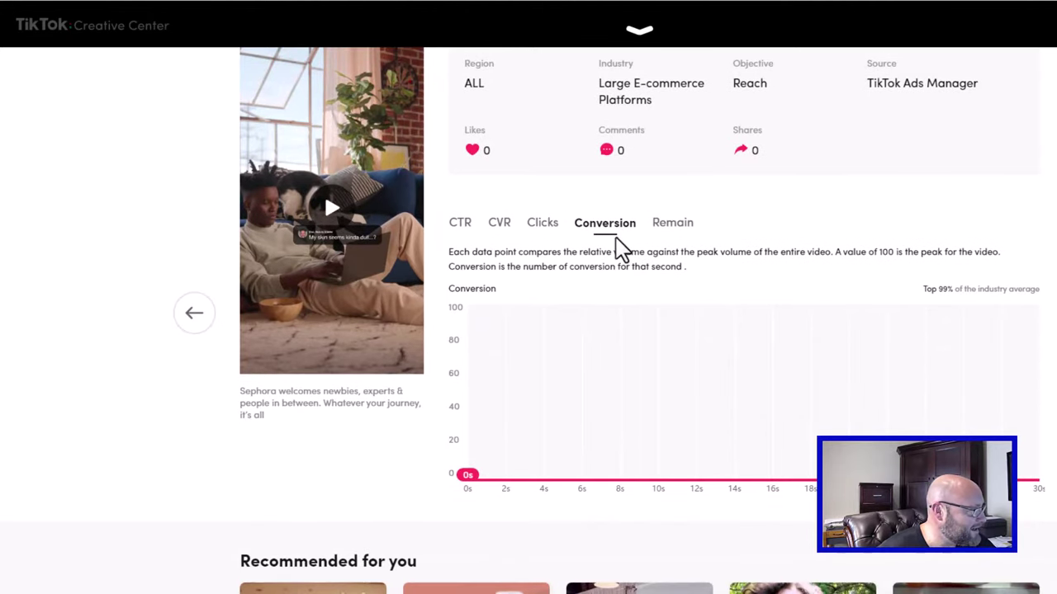
scroll(328, 221, up, 1)
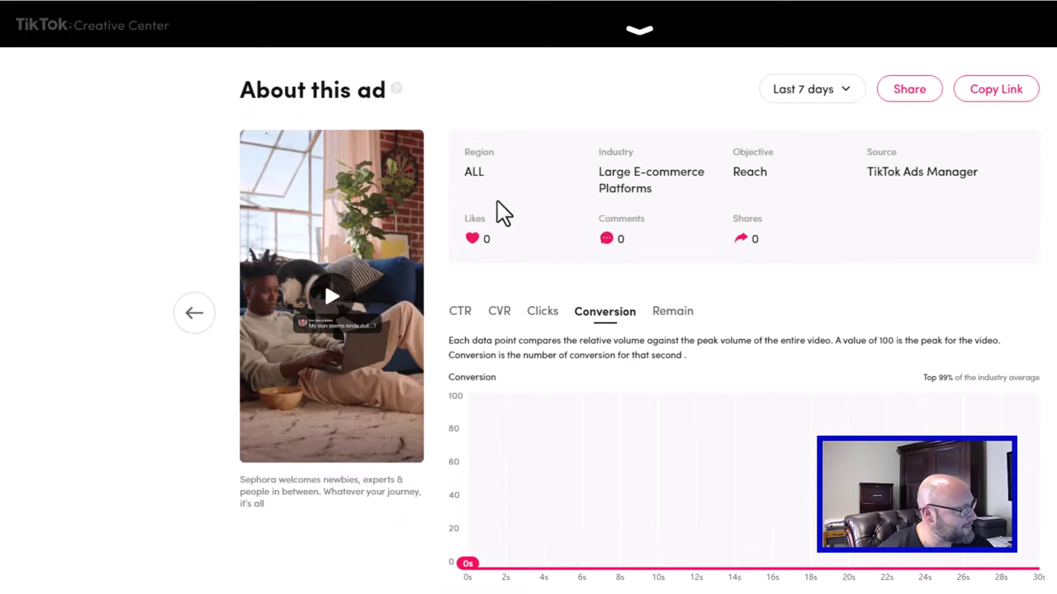
- Highlight the whole 'About this ad' heading
drag(373, 90, 281, 103)
click(220, 155)
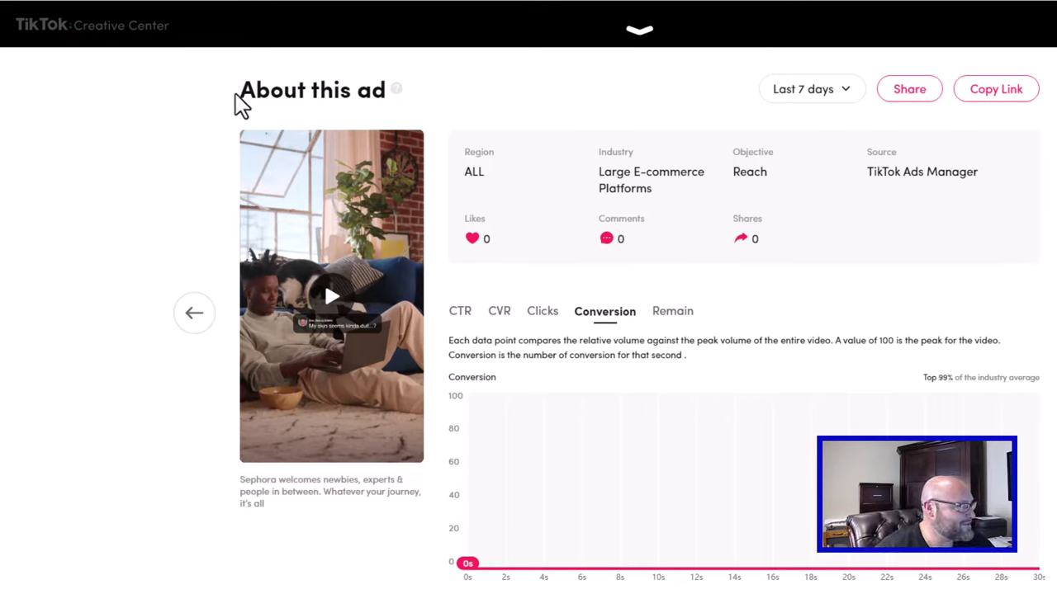
drag(245, 100, 454, 108)
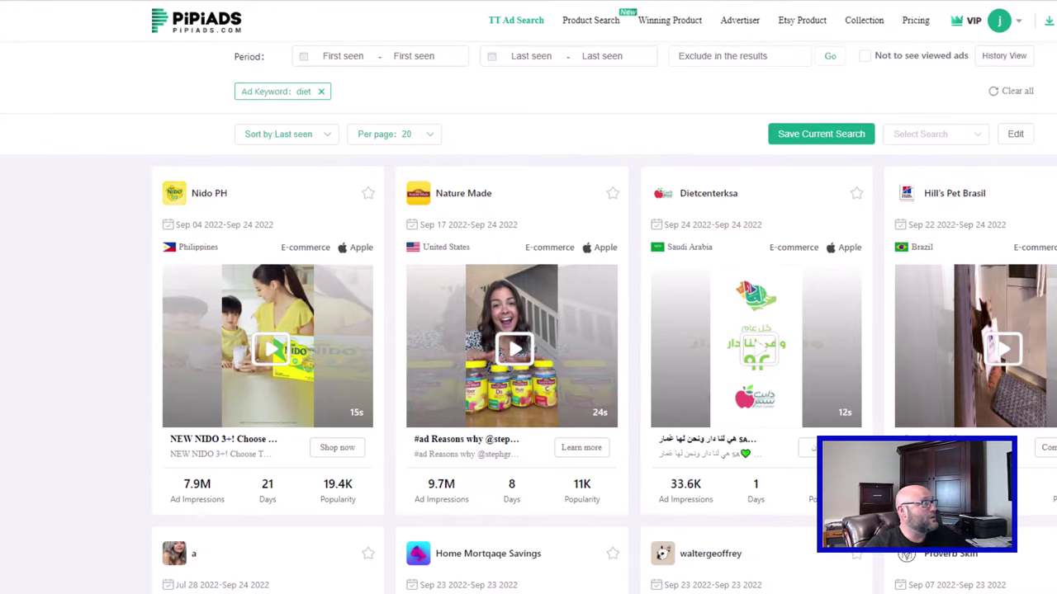
- Scroll the 'diet' keyword results down to the pagination and back up to the filters
scroll(90, 271, down, 15)
scroll(82, 253, up, 15)
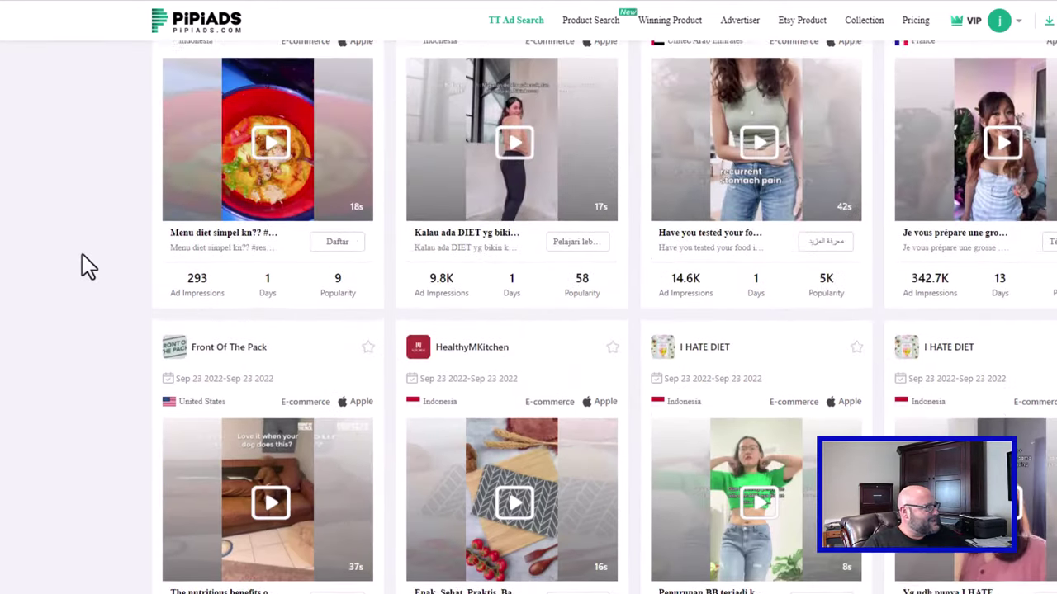
scroll(82, 254, up, 10)
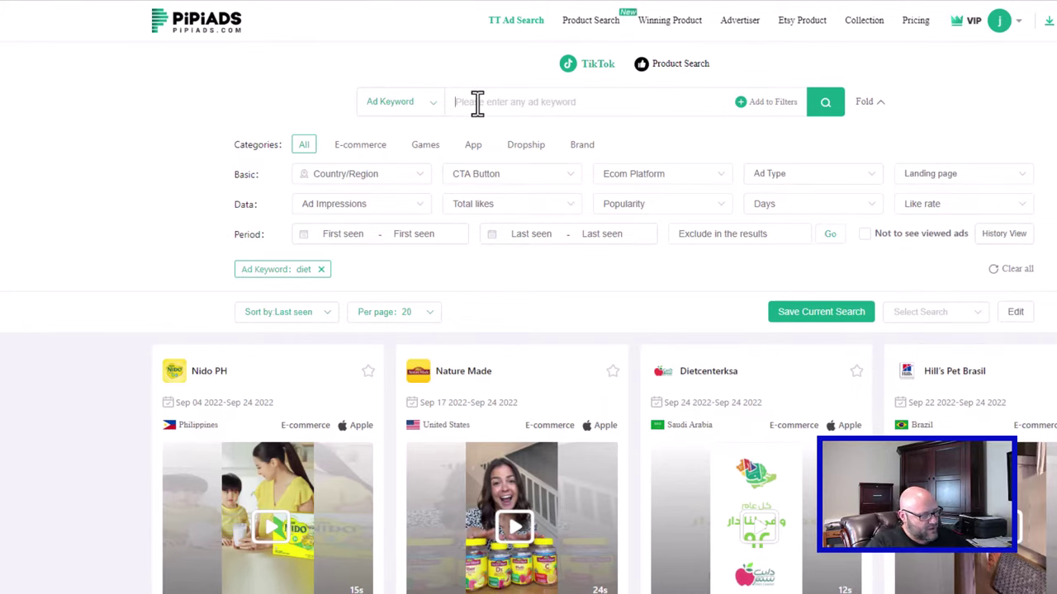
- Rerun the 'diet' keyword search and review the Ad Keyword search types without changing them
text(diet)
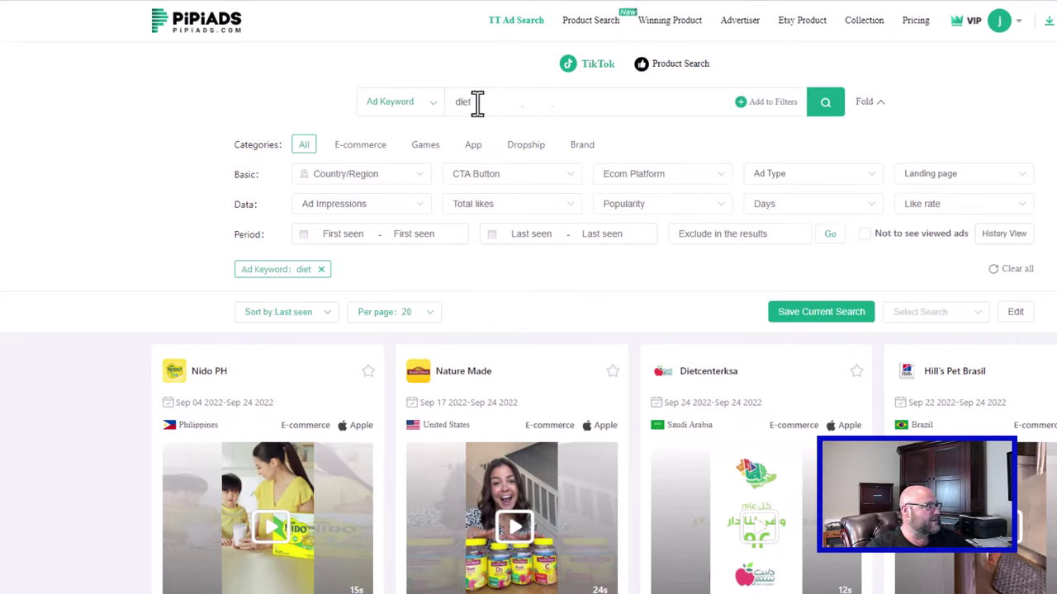
key(Return)
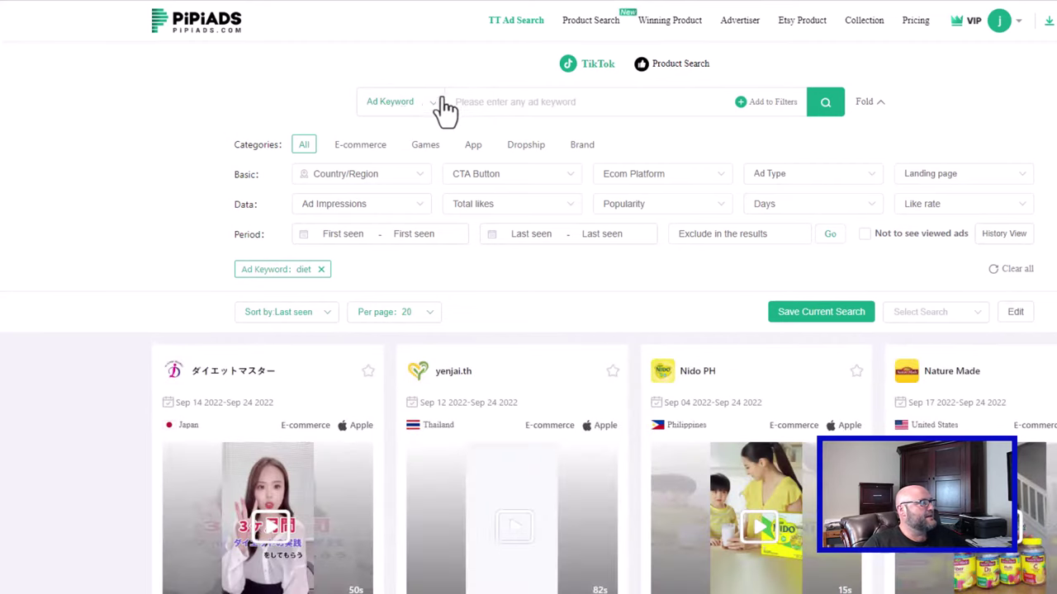
click(436, 112)
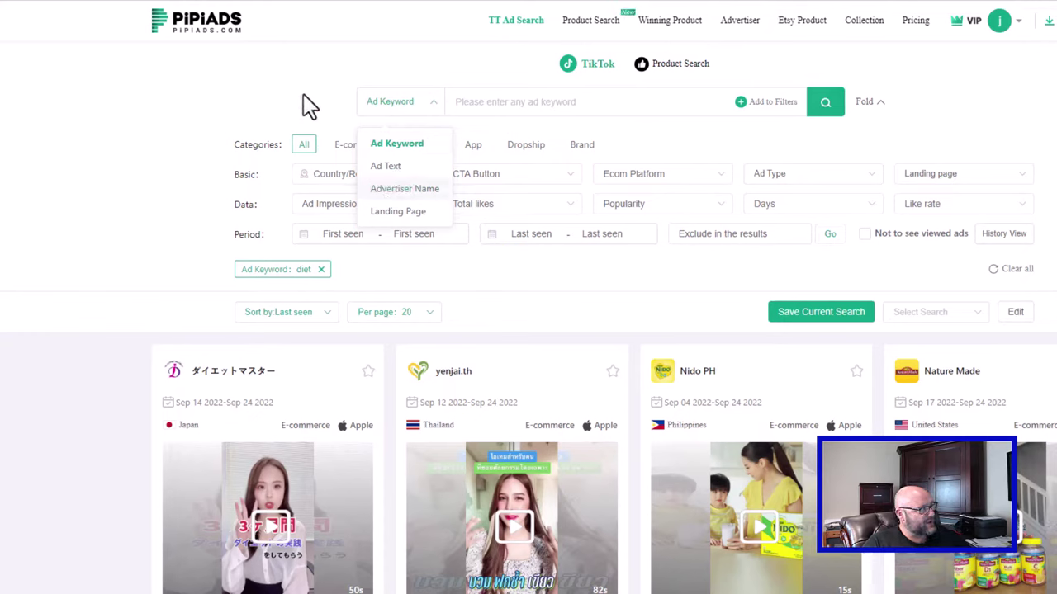
click(342, 180)
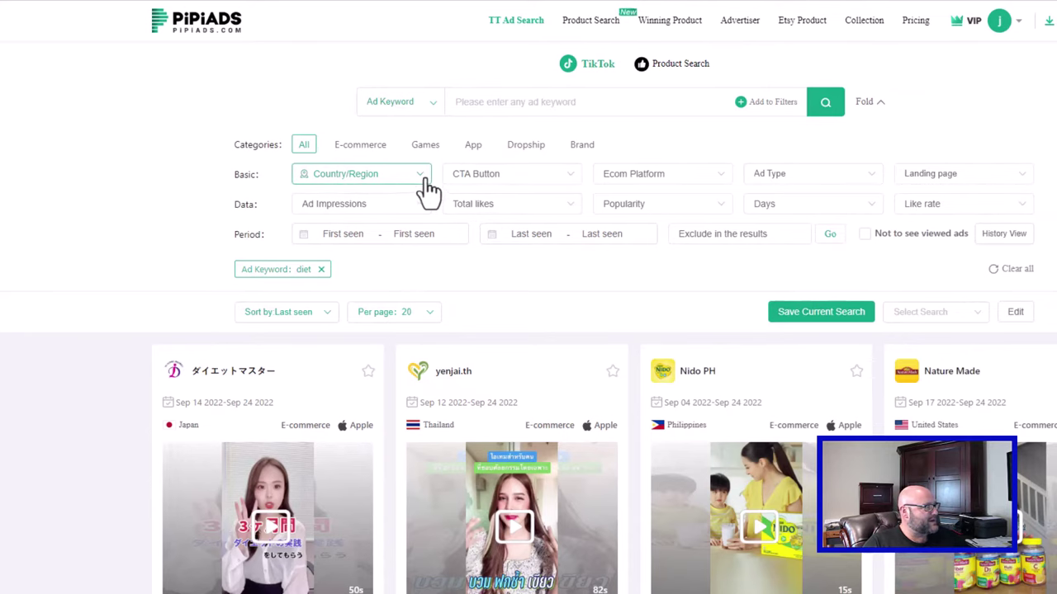
- Restrict the diet results to United States ads and scroll through them, e.g. Nature Made and CertifiedKetoDiet
scroll(41, 286, down, 15)
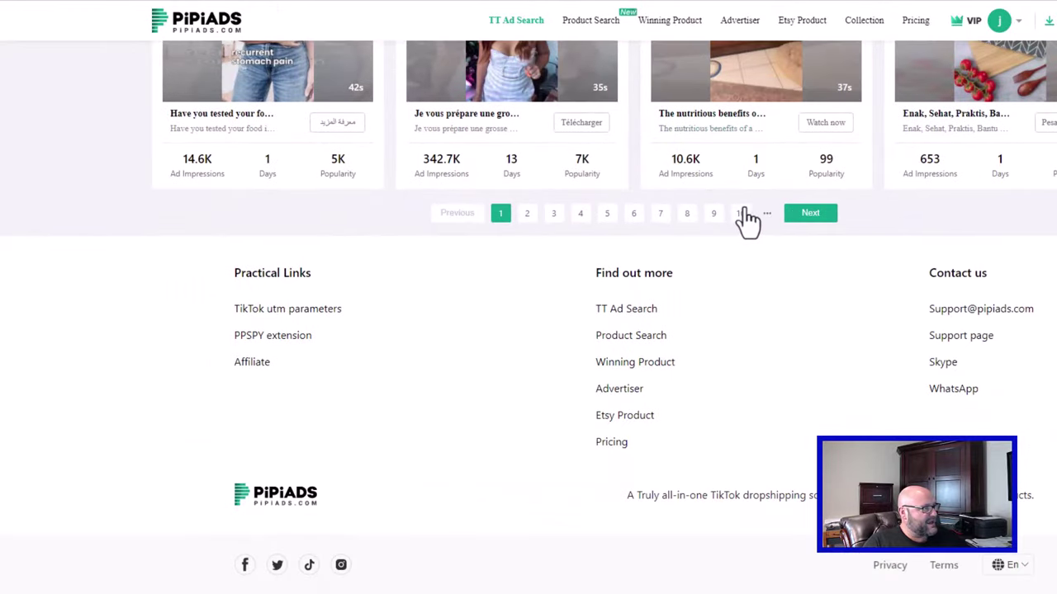
scroll(26, 218, up, 15)
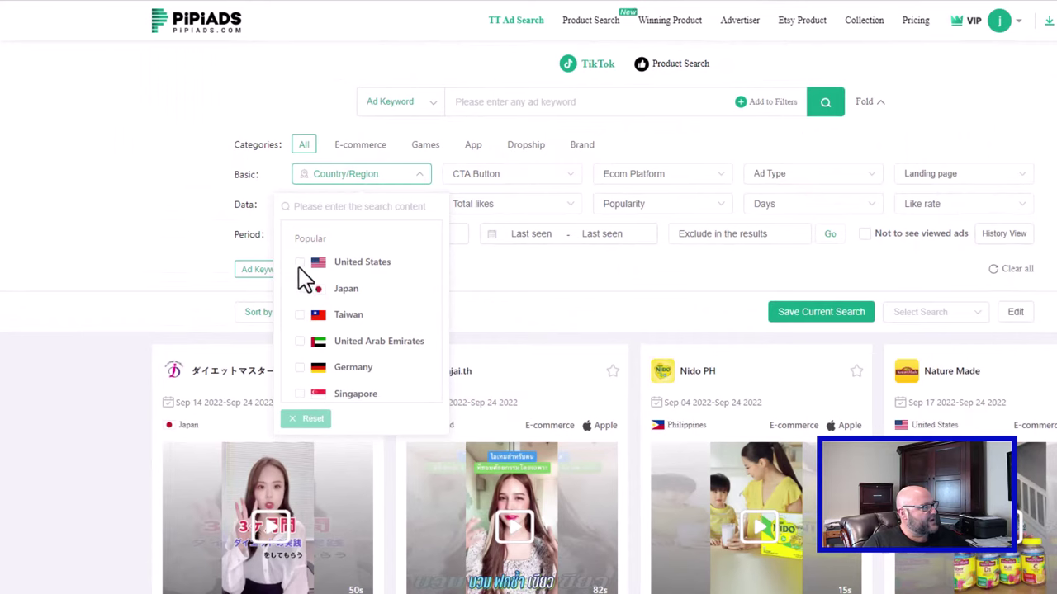
click(300, 263)
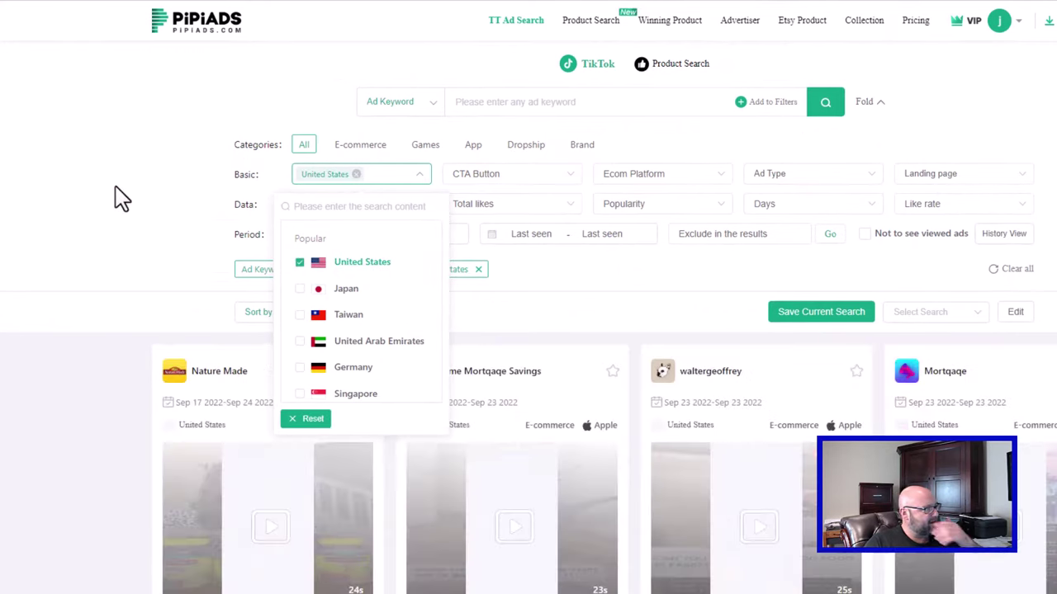
scroll(54, 196, down, 3)
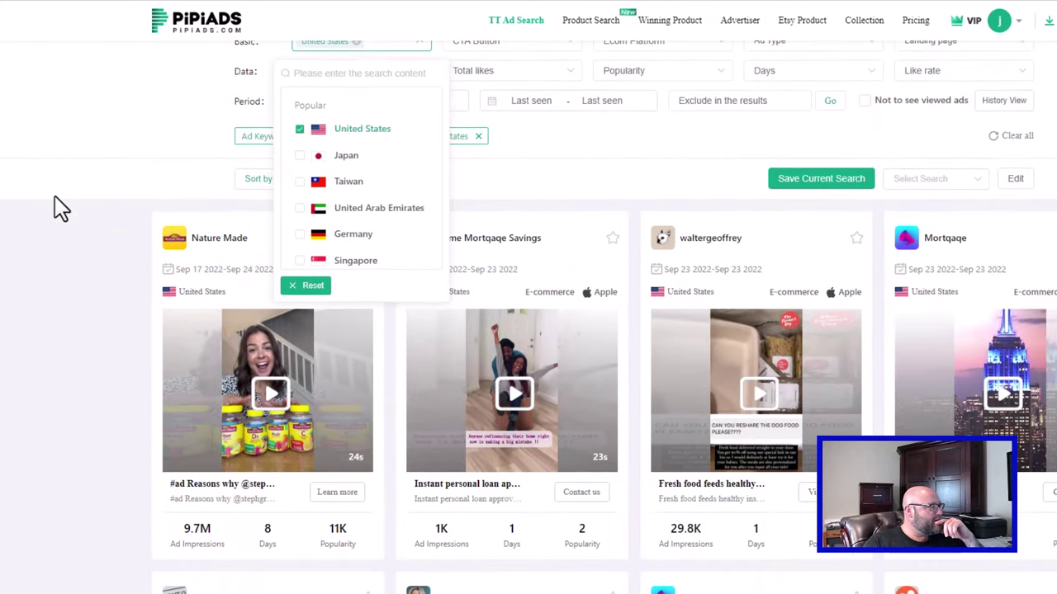
scroll(55, 208, down, 5)
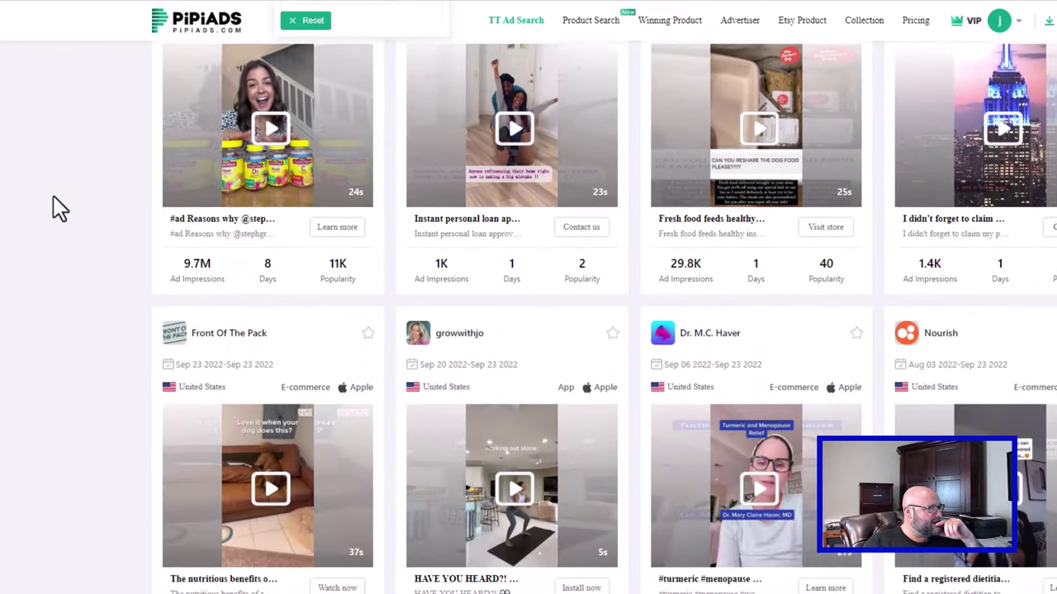
scroll(59, 208, down, 5)
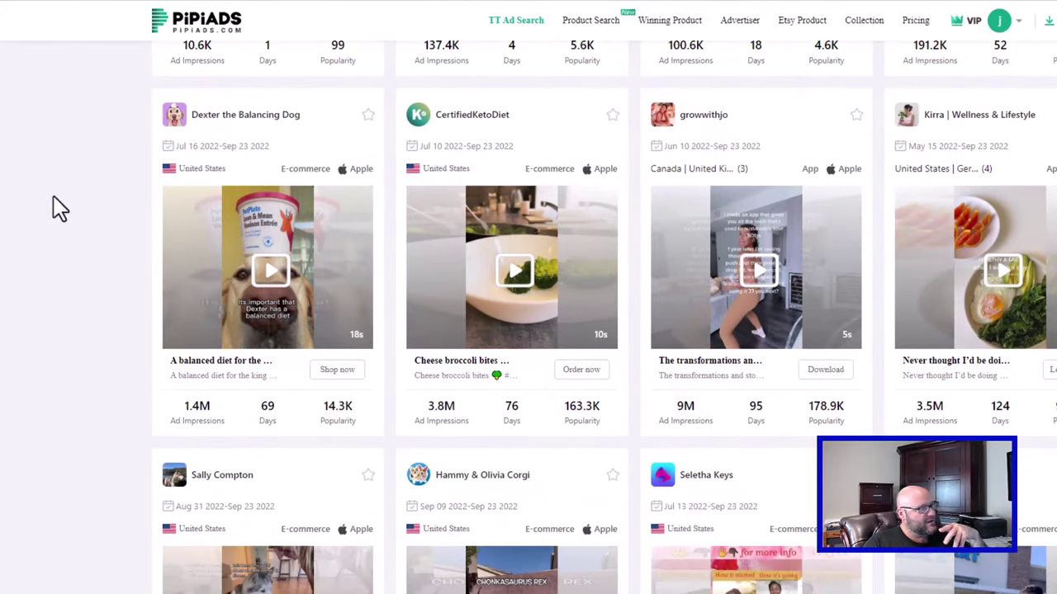
scroll(51, 202, down, 3)
scroll(51, 207, down, 9)
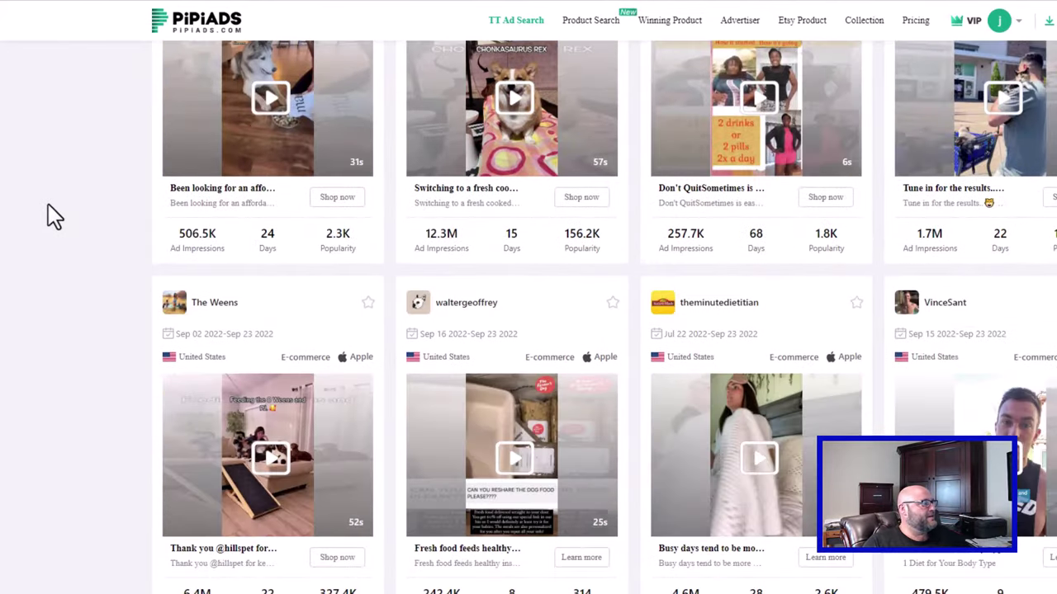
scroll(51, 219, up, 3)
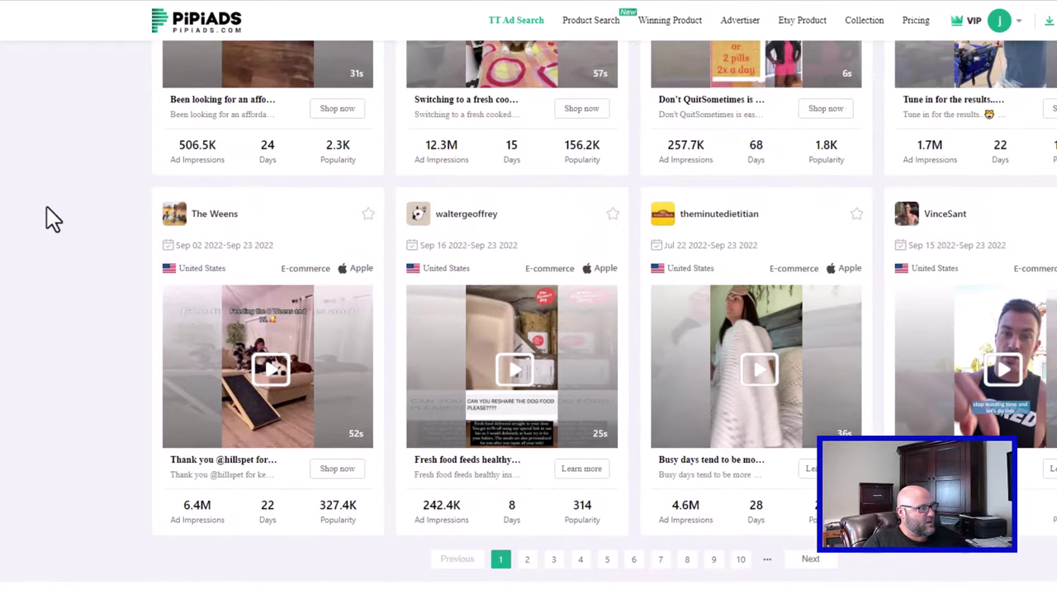
mouse_move(1000, 389)
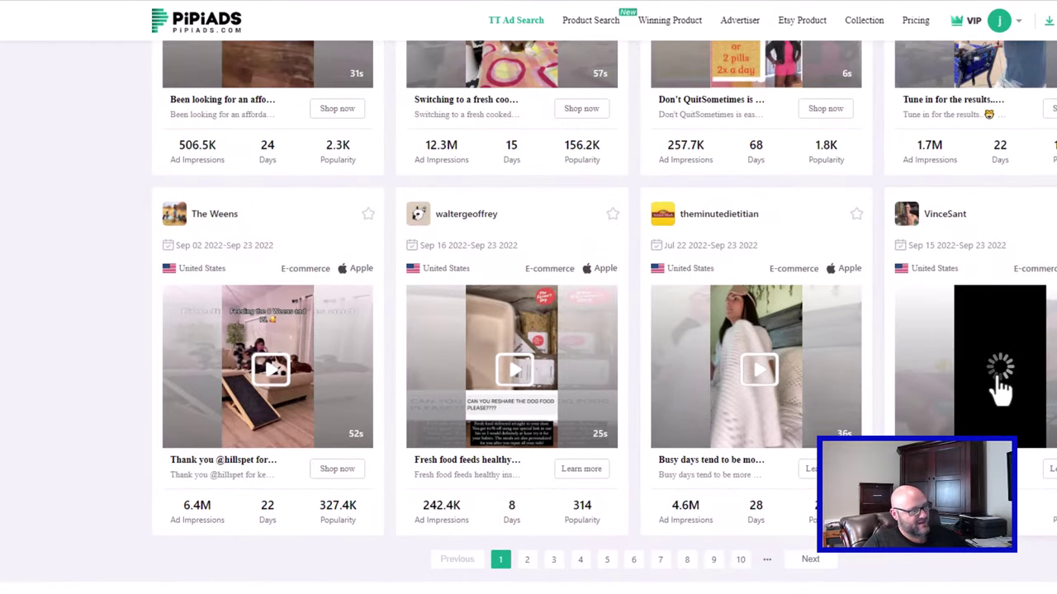
- Open the VinceSant '1 Diet for Your Body Type' ad's details and pause its video preview
click(1000, 388)
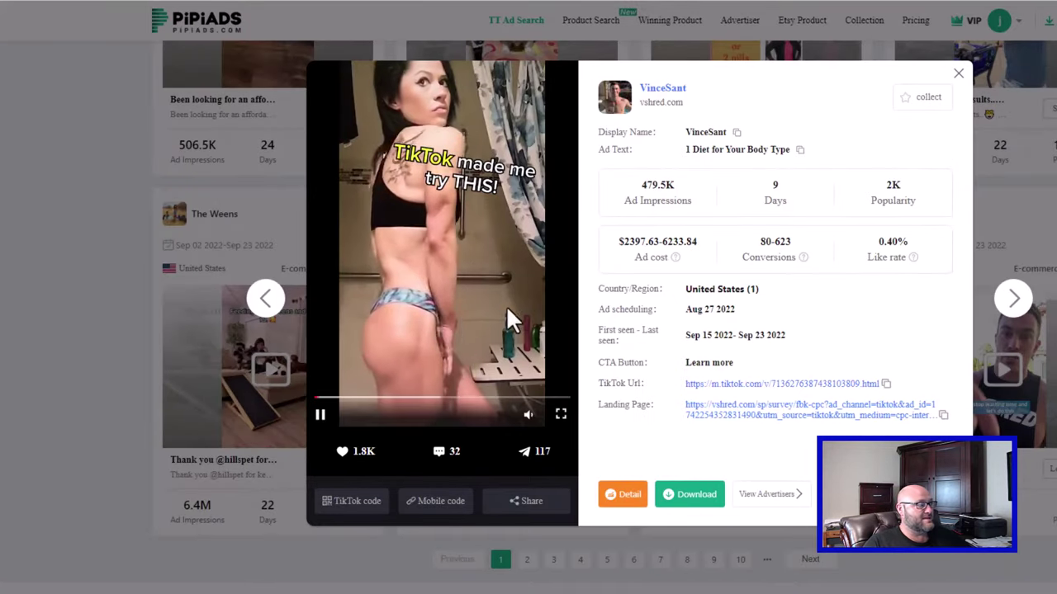
click(321, 415)
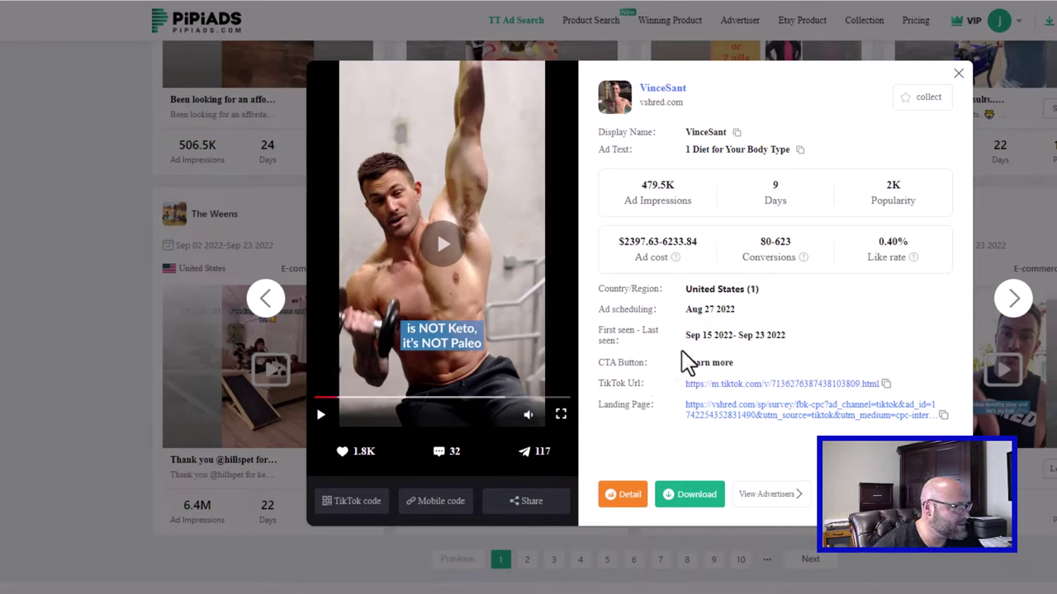
- Open the ad's full Ad Analysis page and scroll through its schedule and ad text variants
click(625, 496)
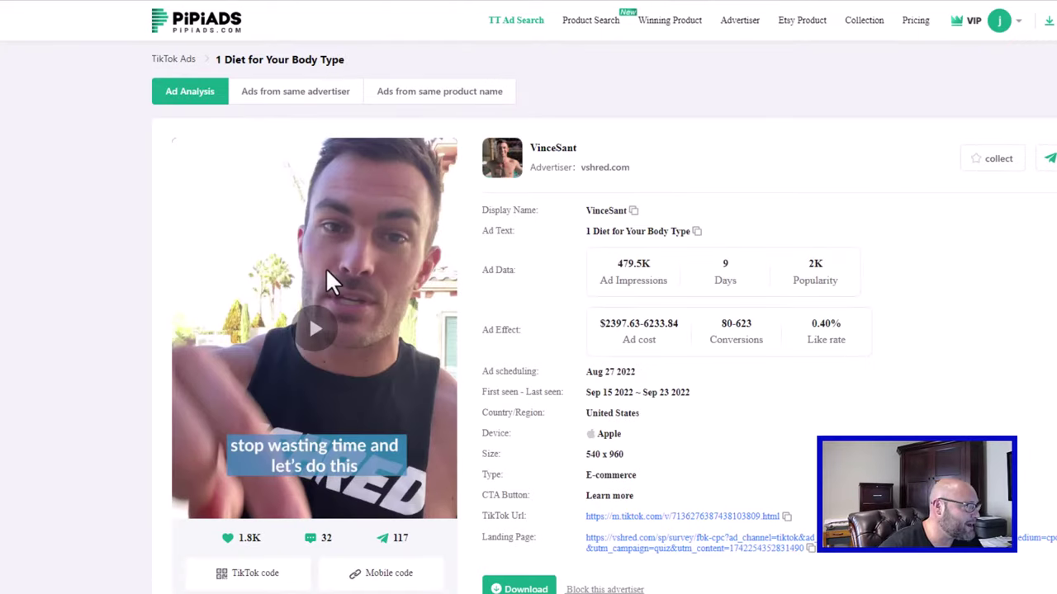
scroll(312, 264, down, 5)
scroll(311, 267, down, 9)
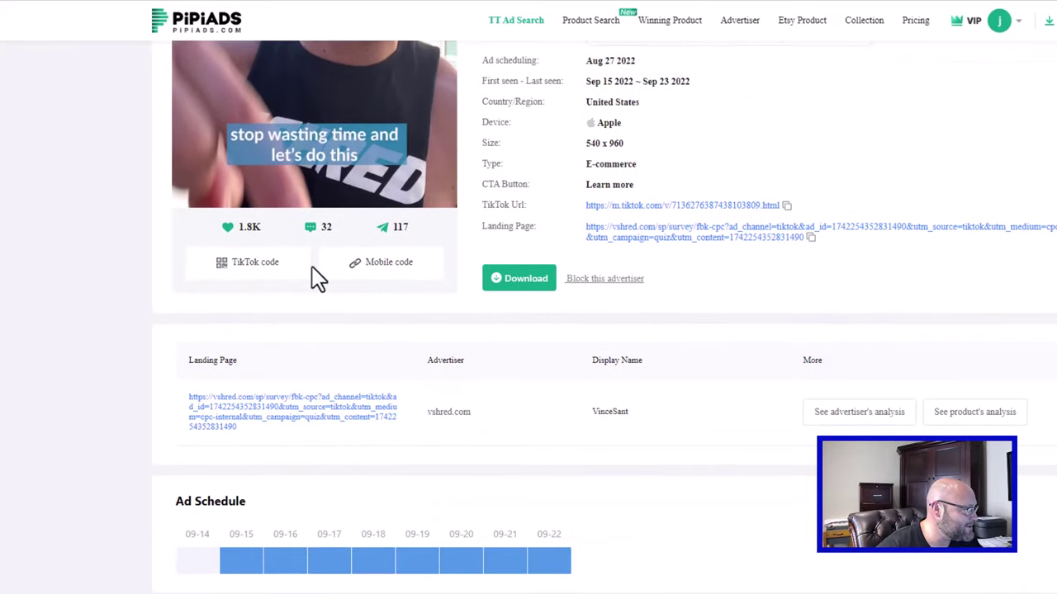
scroll(313, 281, down, 2)
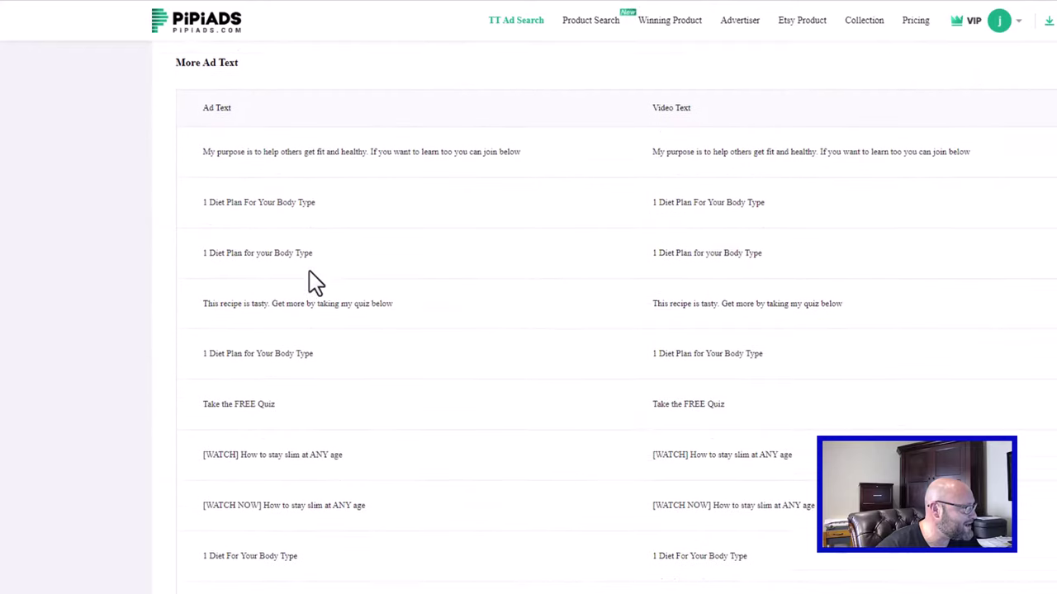
scroll(520, 235, down, 2)
scroll(514, 236, down, 3)
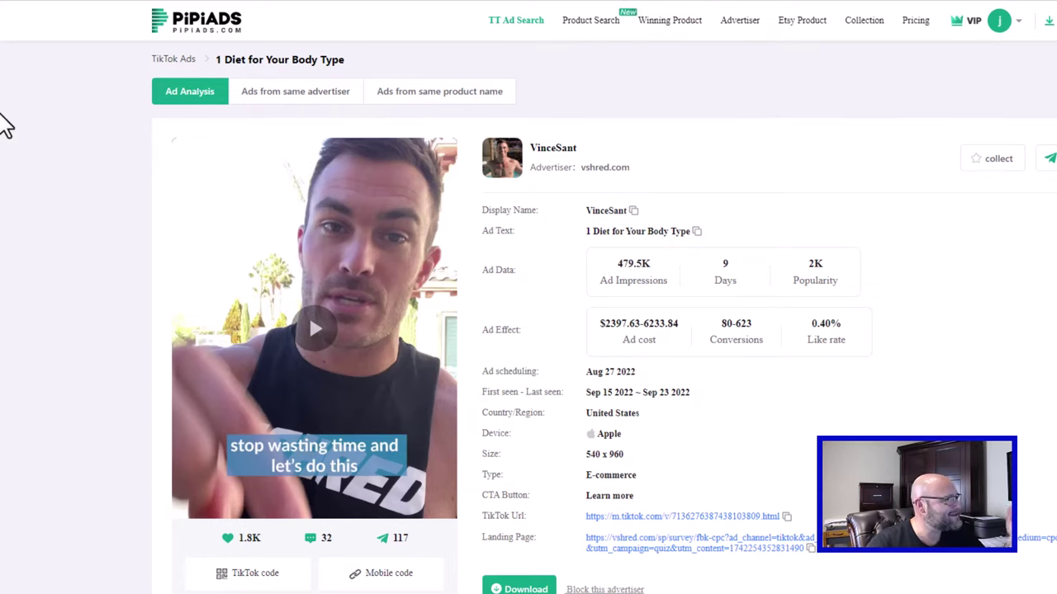
- List the 404 same-advertiser ads, such as Vshred and VinceSant fitness ads, and scroll through them
click(289, 99)
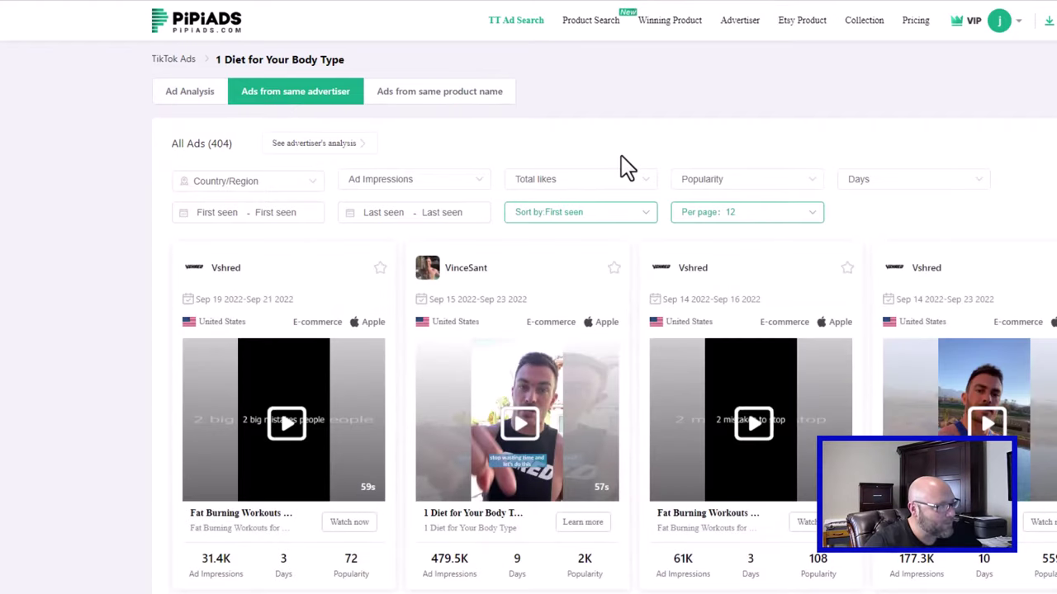
scroll(578, 207, down, 10)
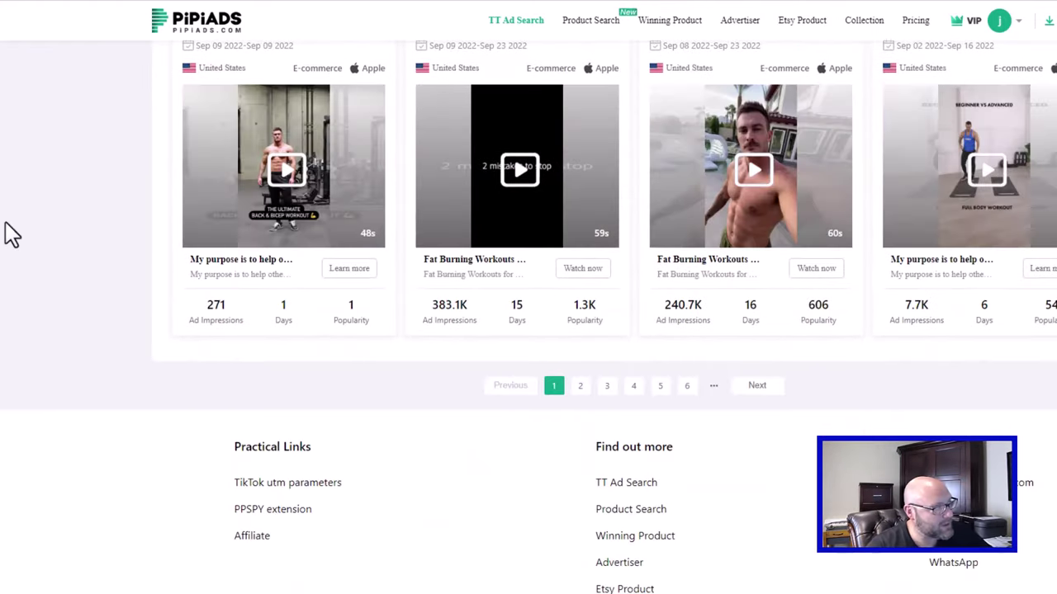
scroll(7, 228, down, 2)
scroll(7, 223, up, 8)
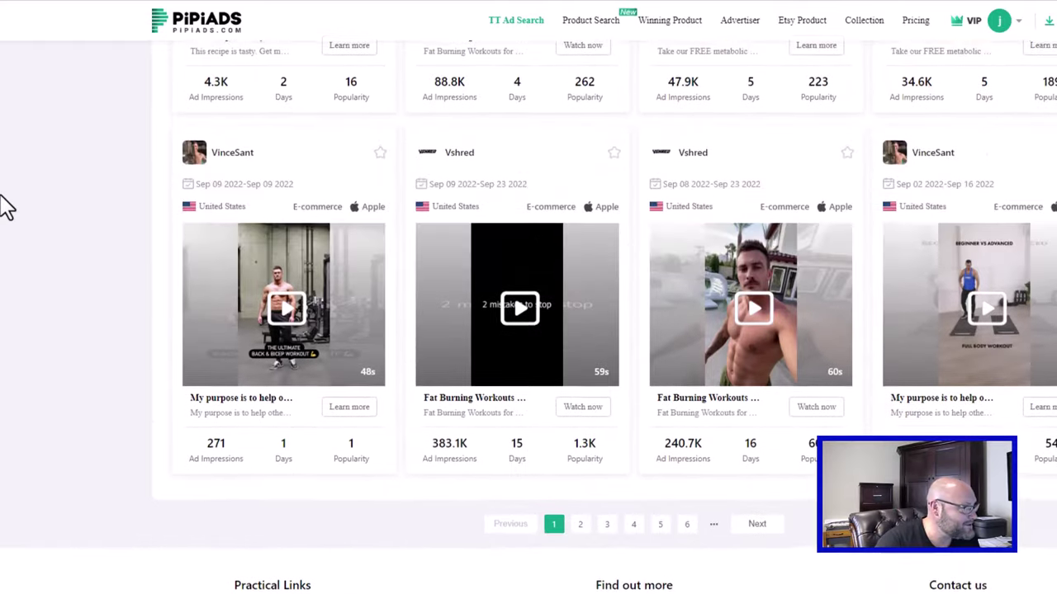
scroll(7, 208, up, 4)
scroll(7, 208, down, 2)
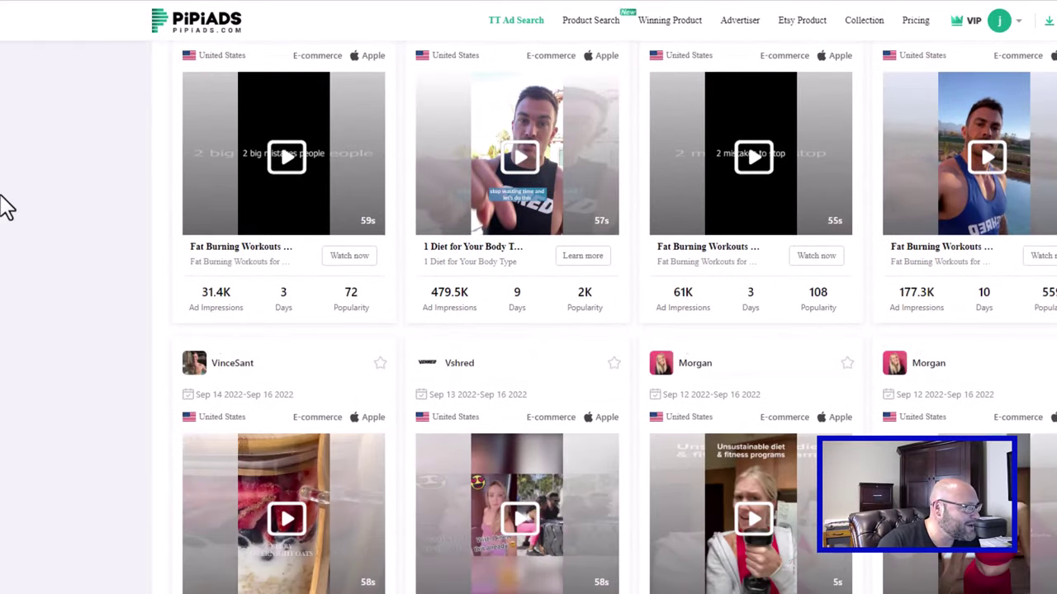
scroll(7, 208, down, 6)
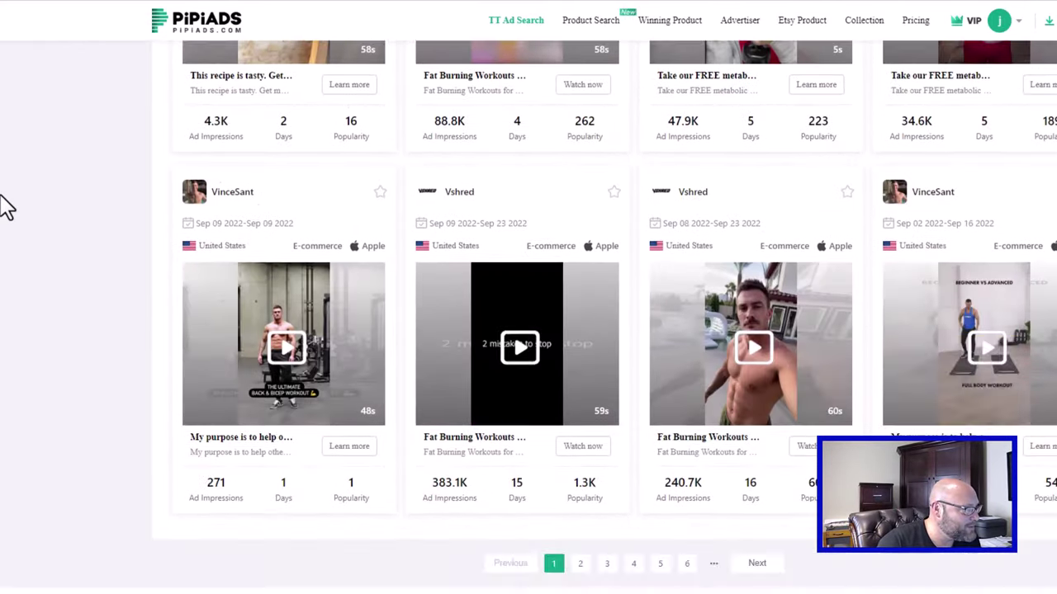
scroll(6, 208, down, 1)
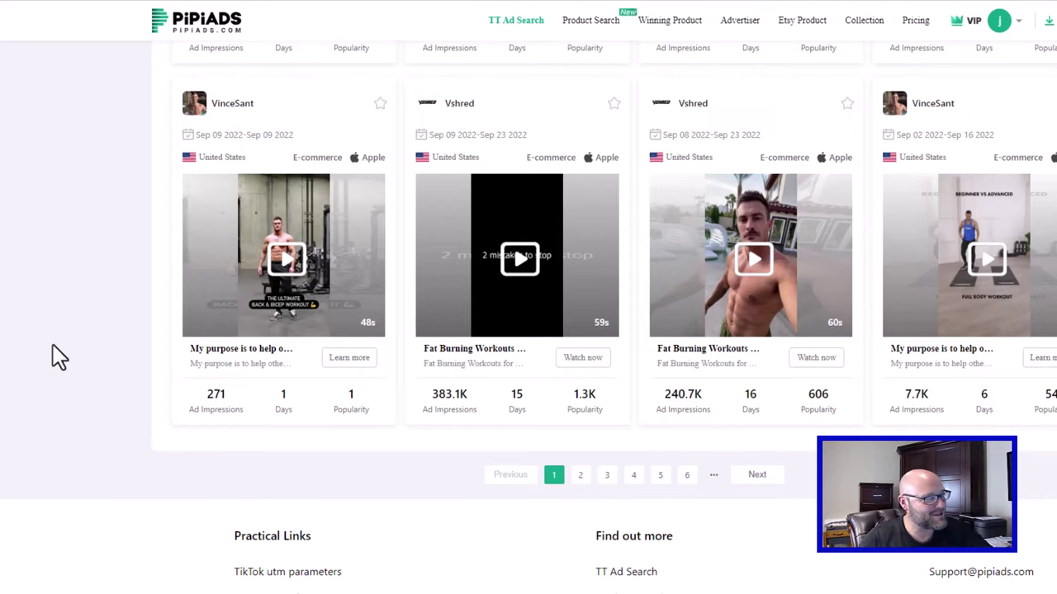
scroll(68, 285, up, 10)
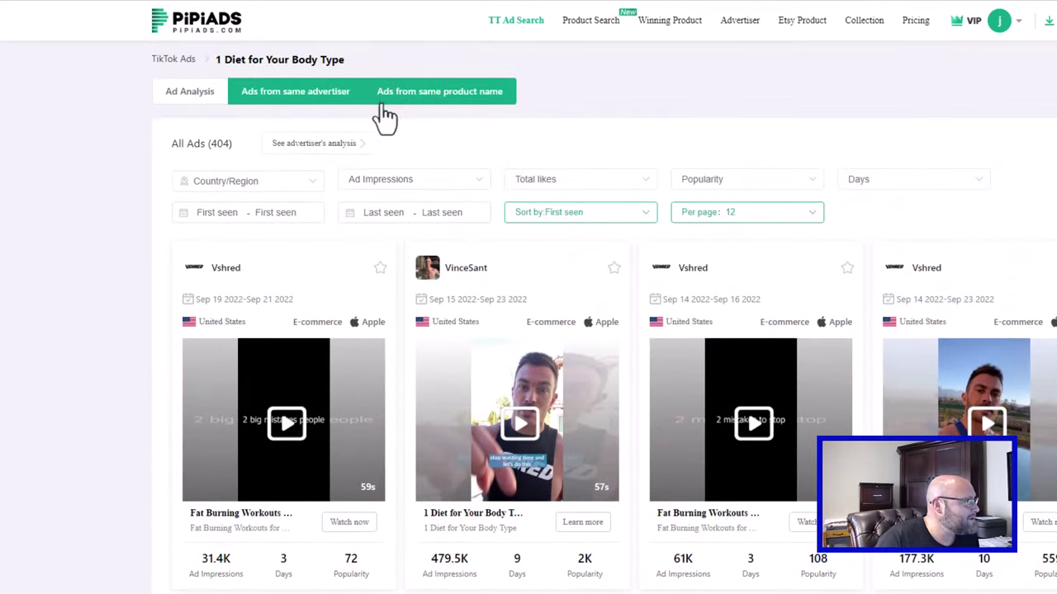
- List the 58 ads sharing the '1 Diet for Your Body Type' product name and scroll through them
click(458, 94)
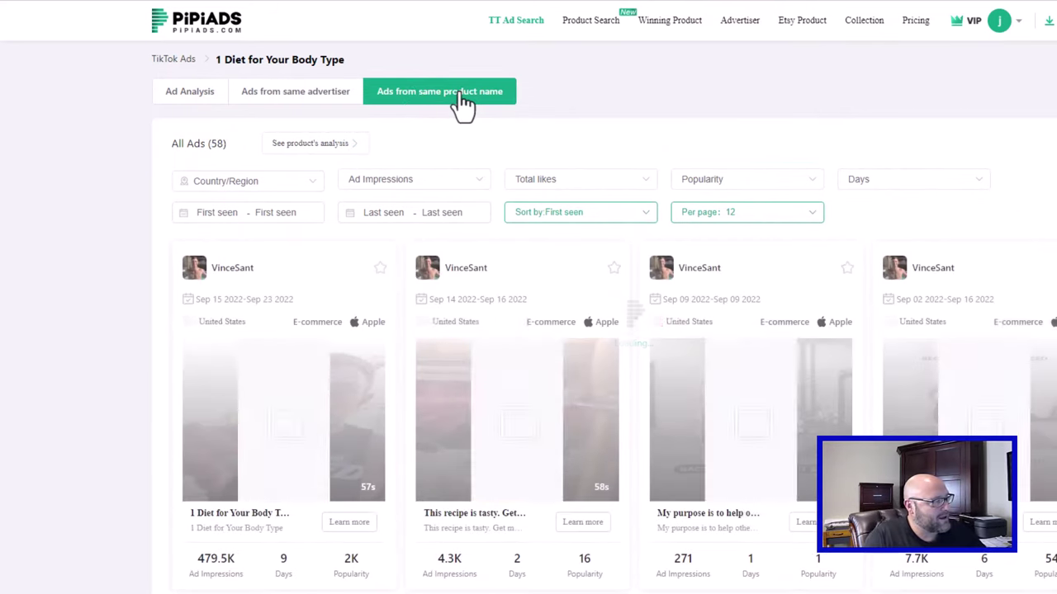
scroll(471, 252, down, 5)
scroll(472, 256, down, 6)
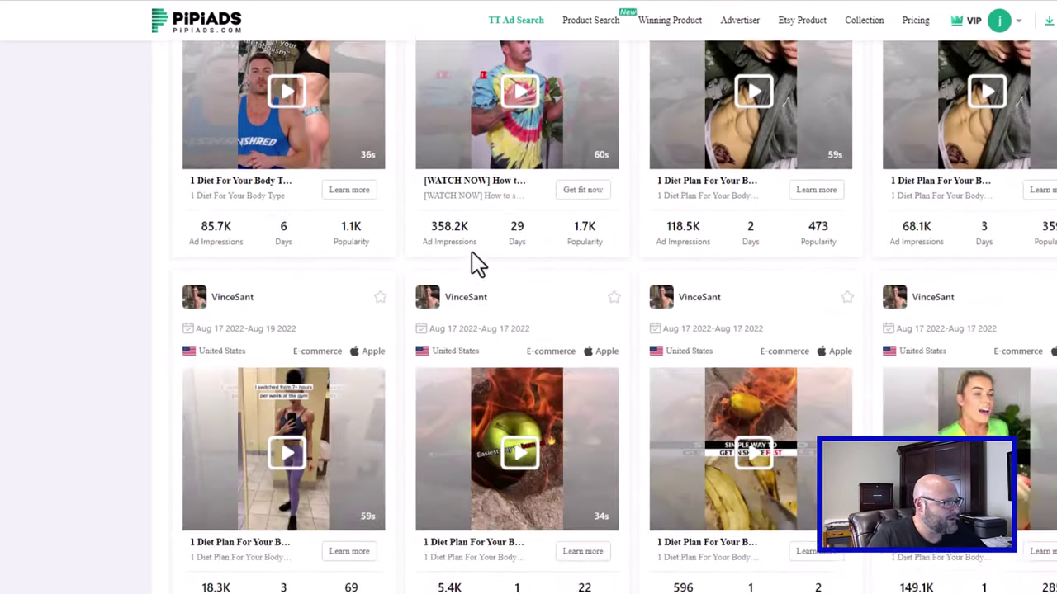
scroll(467, 252, up, 11)
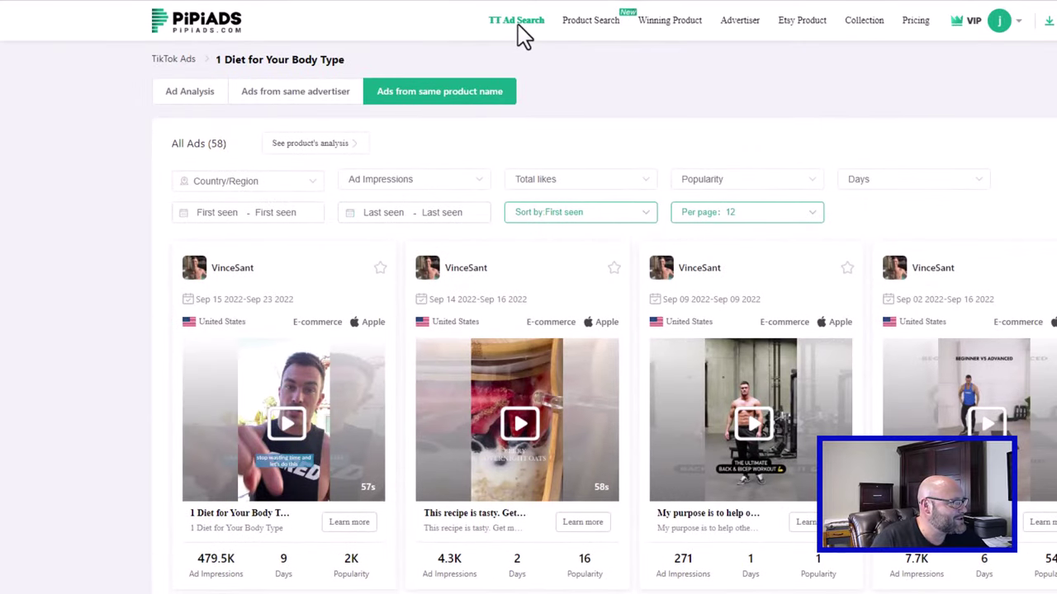
- Go back to the US 'diet' TT Ad Search and show only ads without a landing page
click(517, 23)
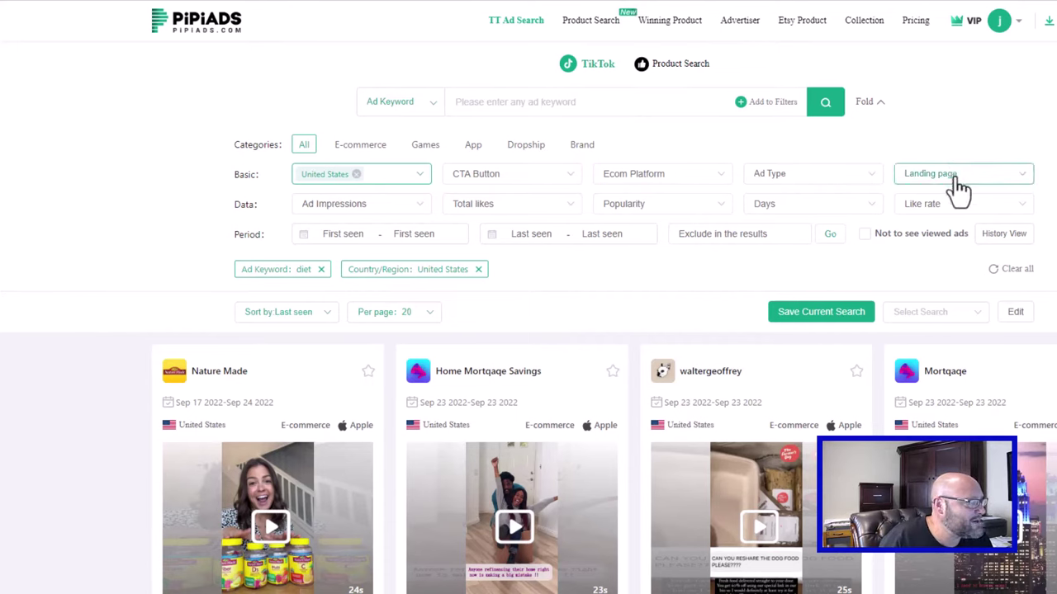
click(996, 183)
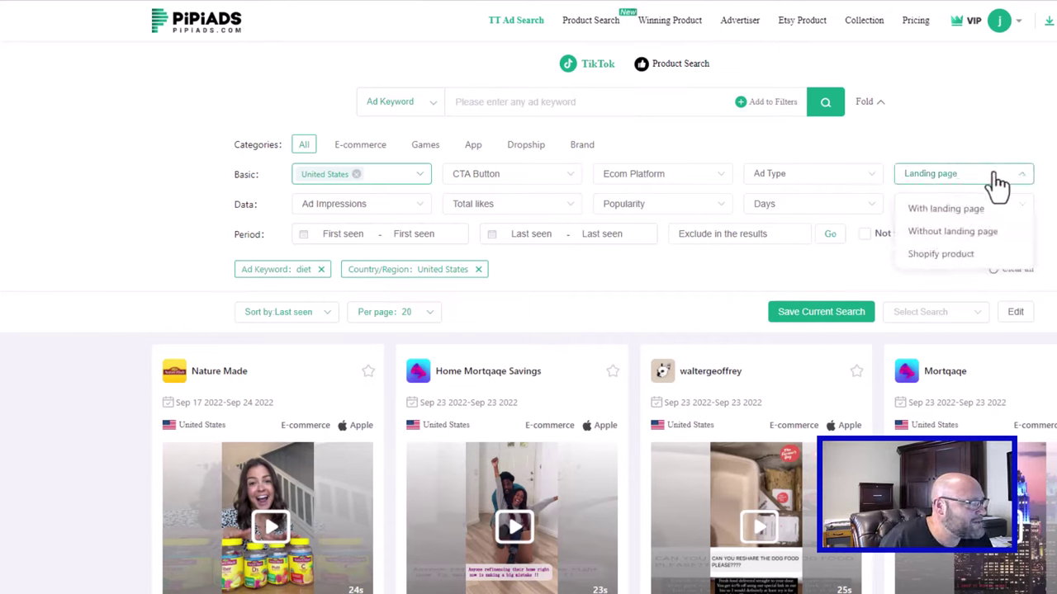
click(938, 234)
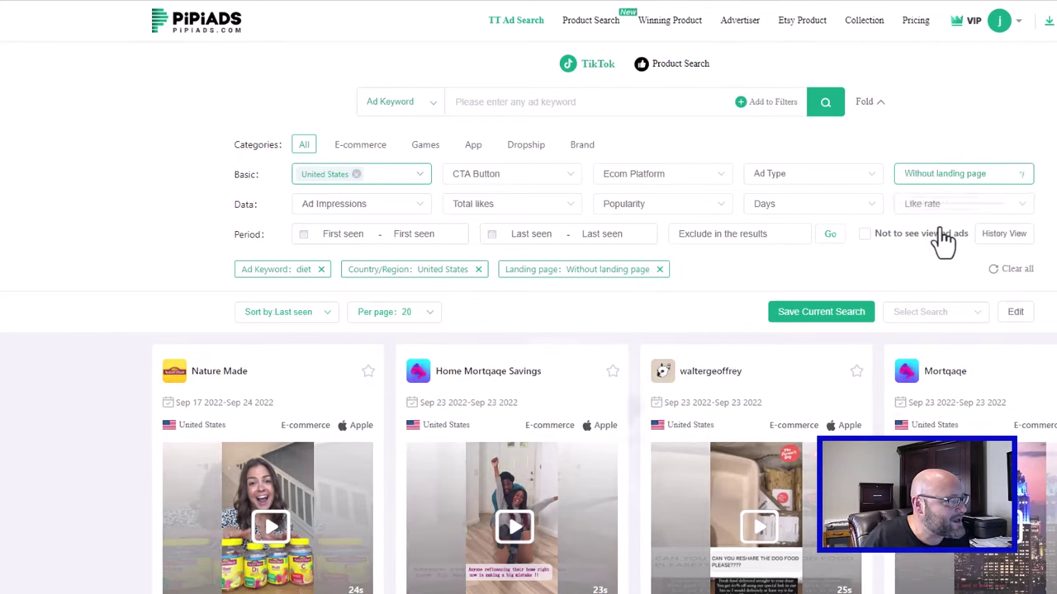
- Switch the landing-page filter to 'With landing page', then remove it
click(1021, 175)
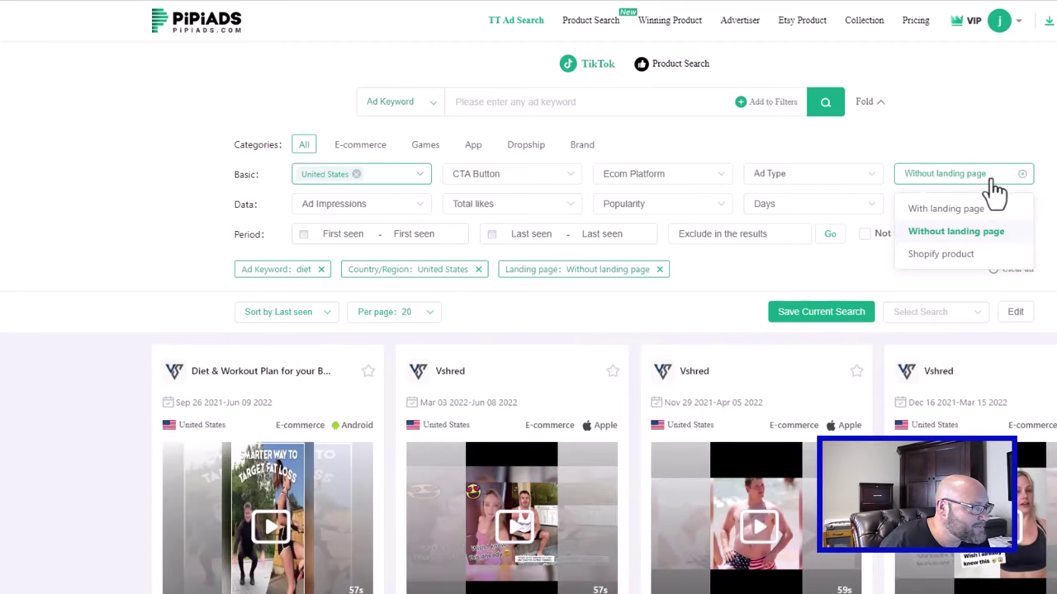
click(1022, 175)
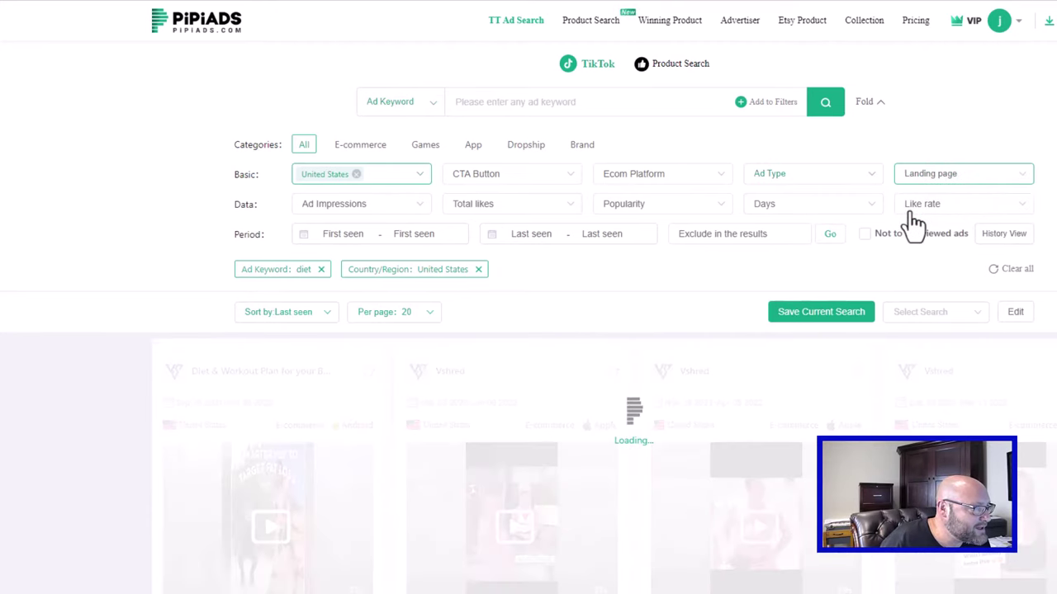
click(941, 221)
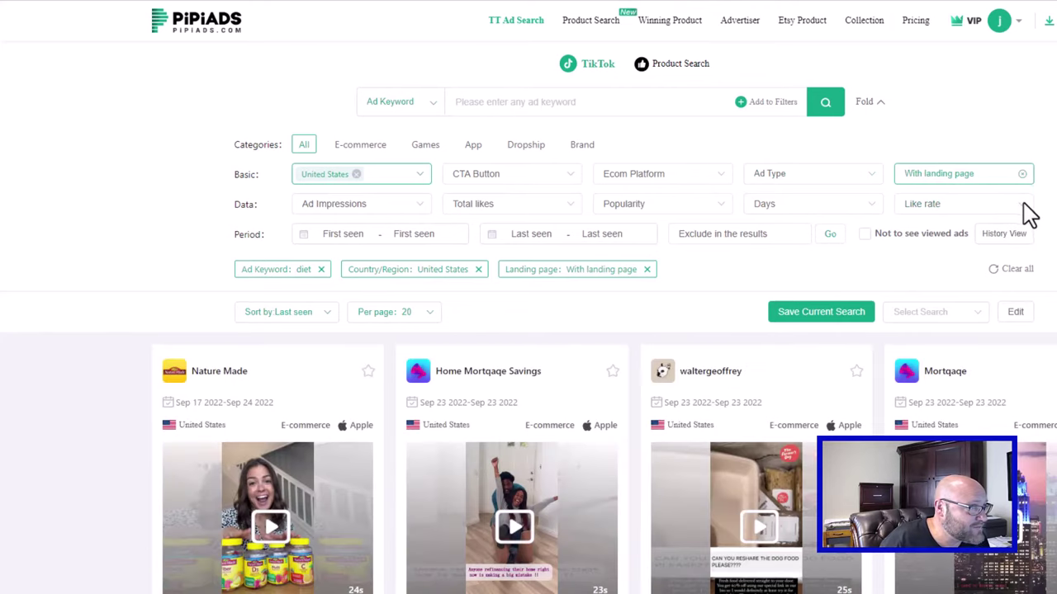
click(1022, 173)
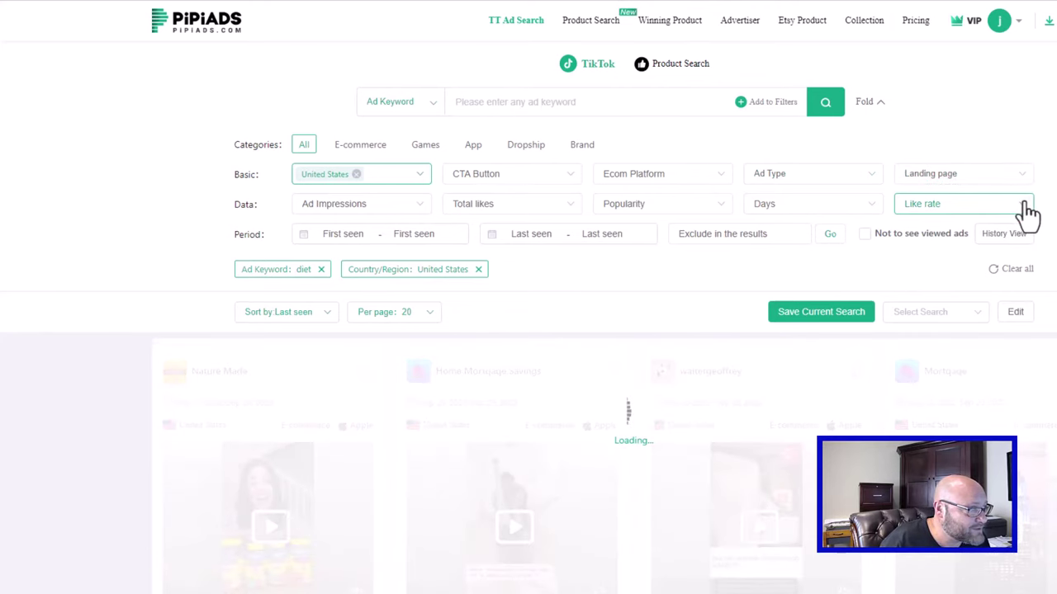
- Restrict the US diet ads to a like rate above 7.0% and scroll through the results
click(1026, 210)
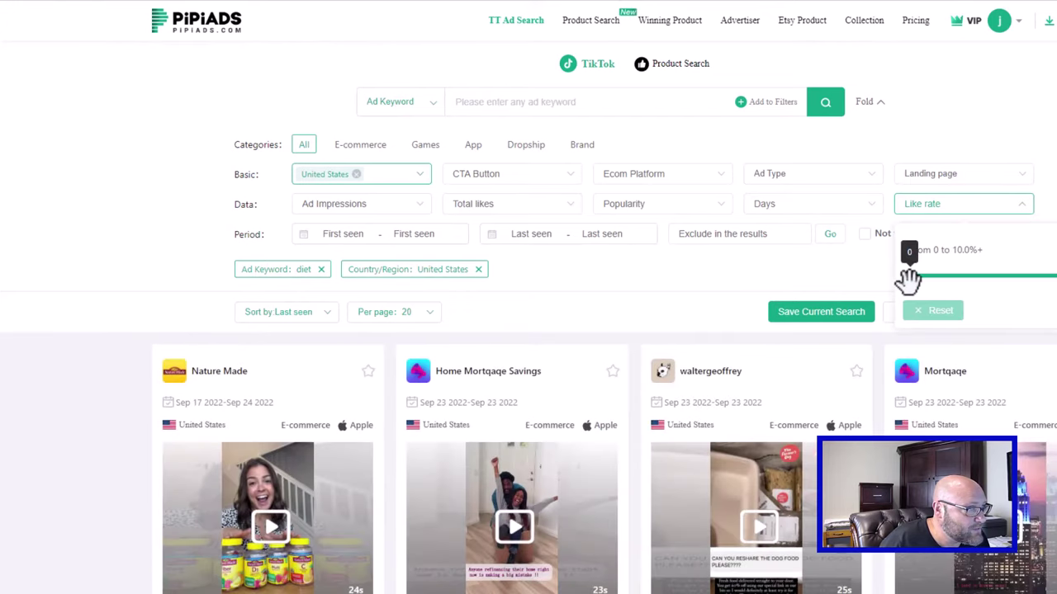
drag(943, 282, 1015, 292)
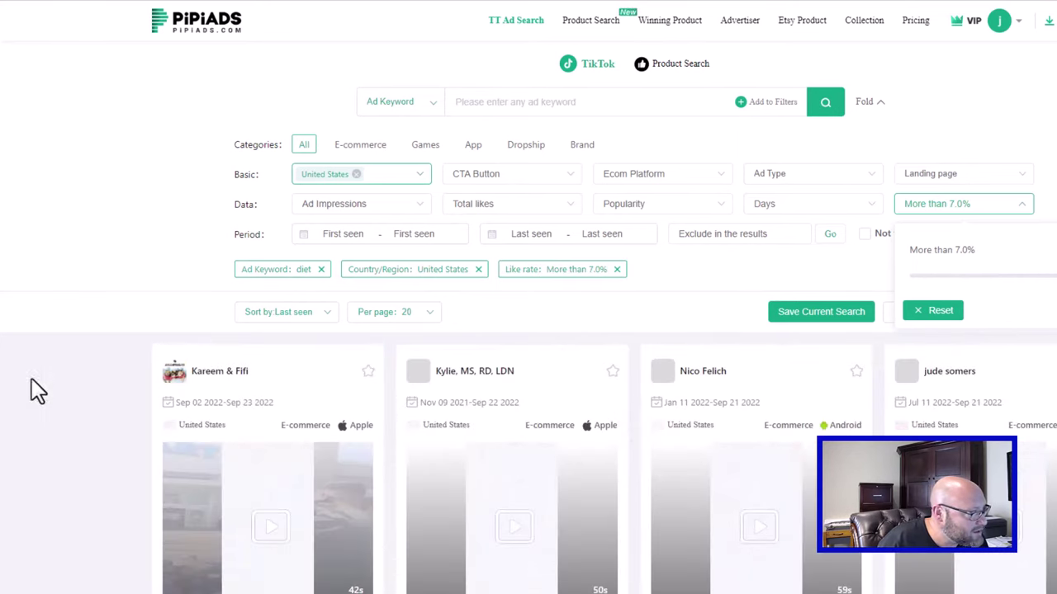
scroll(116, 386, down, 2)
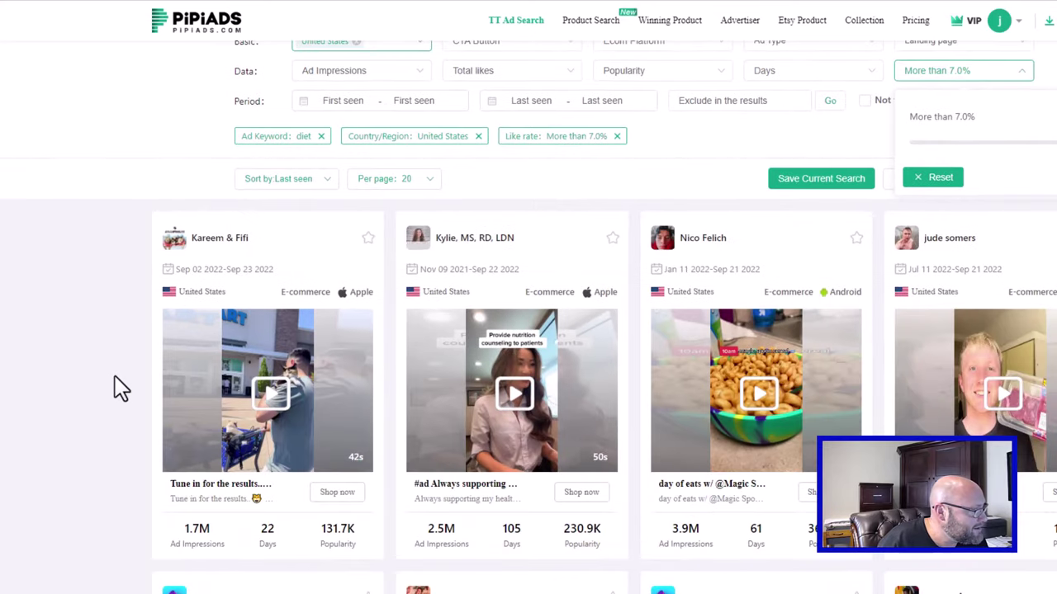
scroll(115, 376, down, 3)
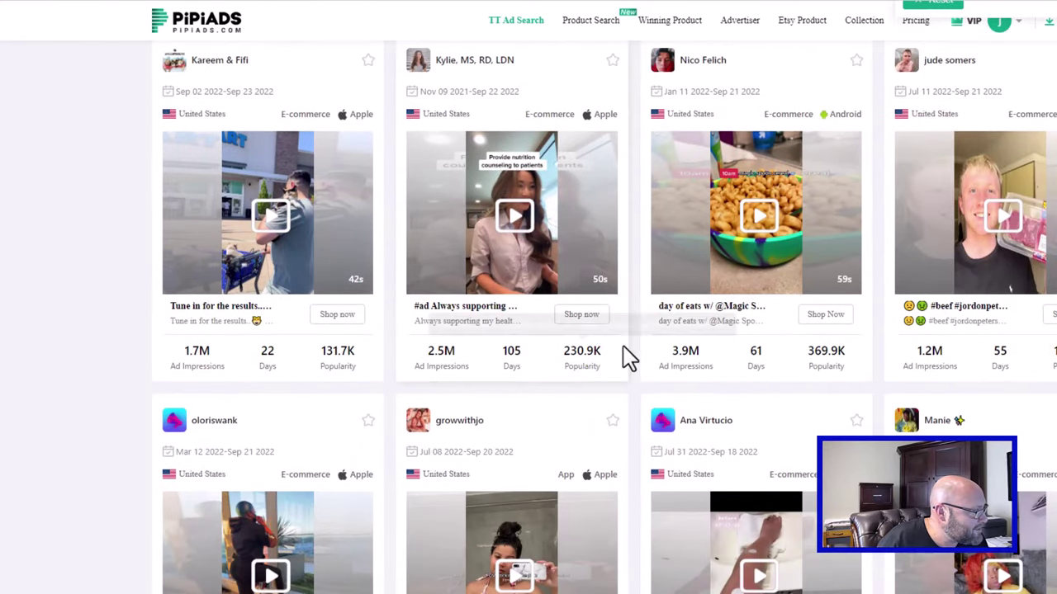
scroll(594, 382, up, 5)
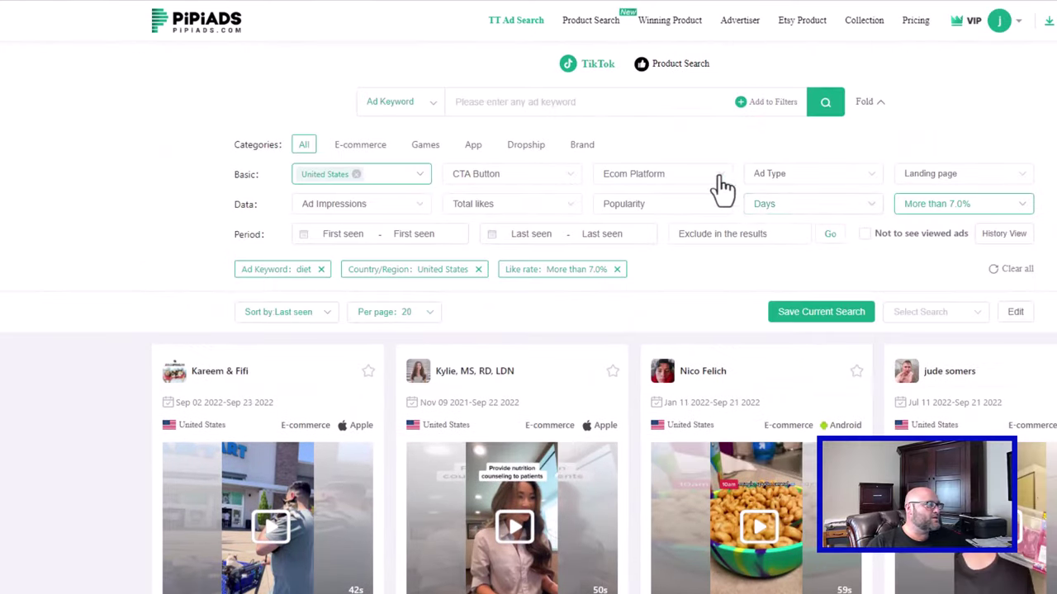
click(628, 184)
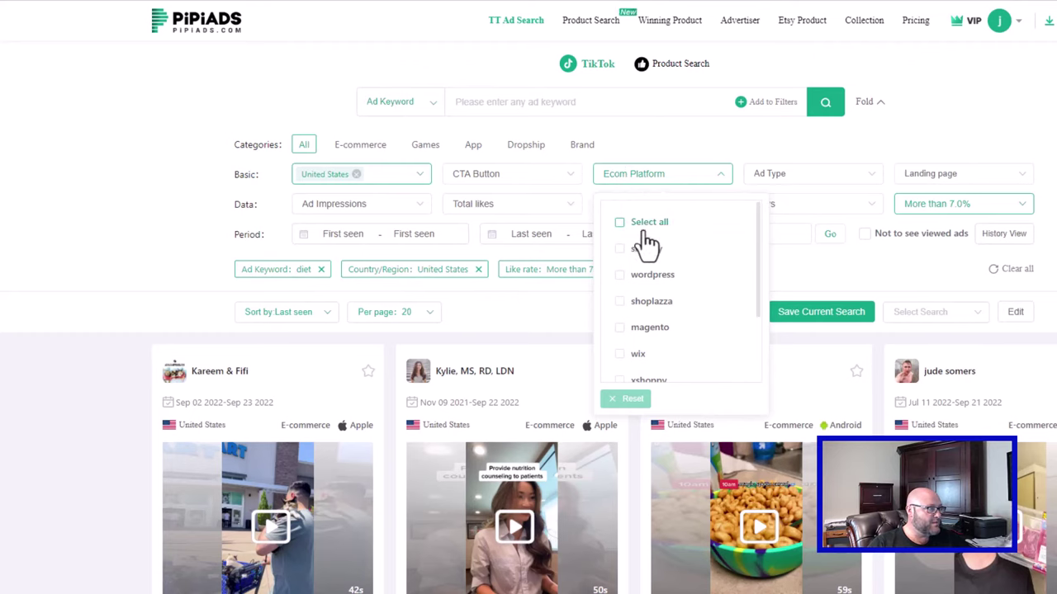
scroll(735, 270, down, 1)
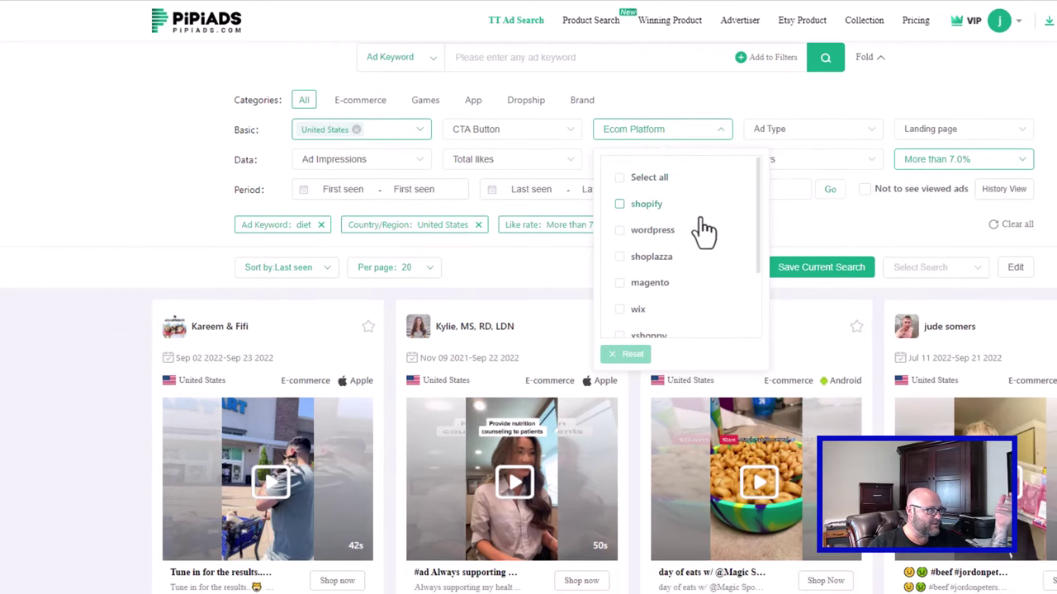
scroll(660, 268, down, 2)
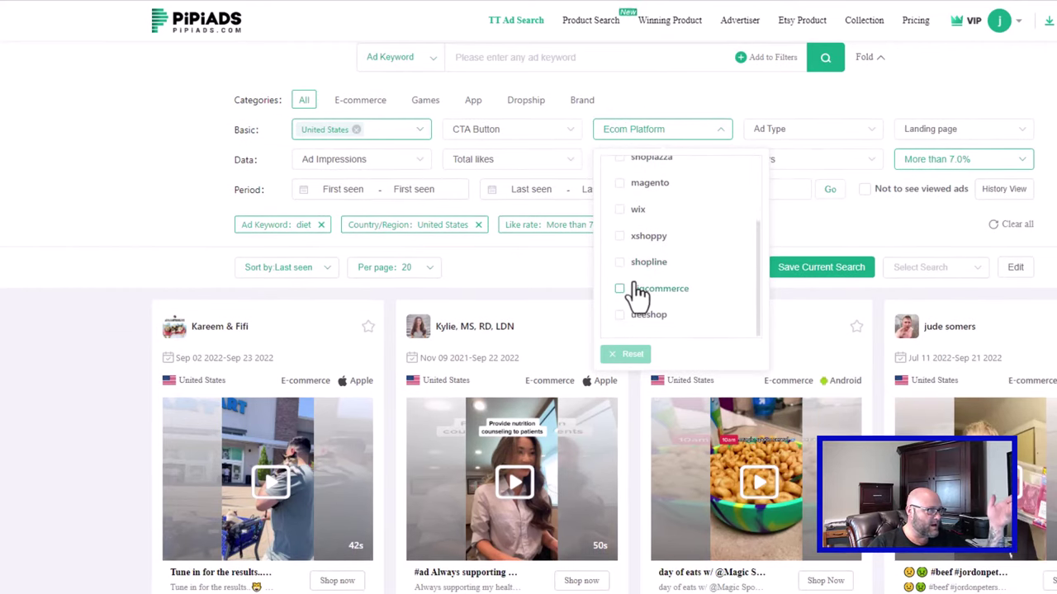
scroll(634, 292, up, 2)
scroll(637, 293, up, 1)
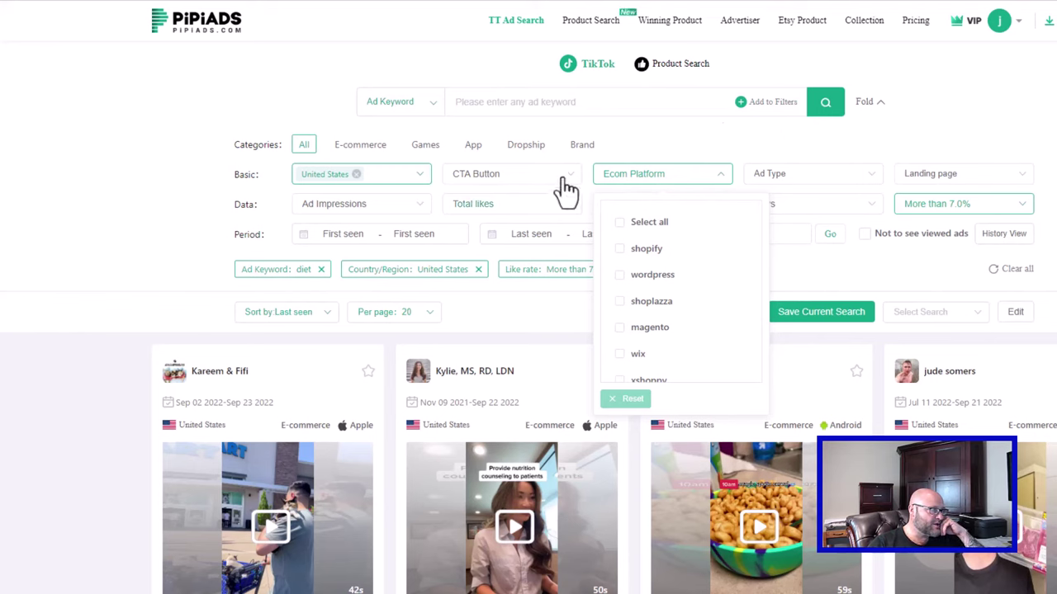
click(355, 160)
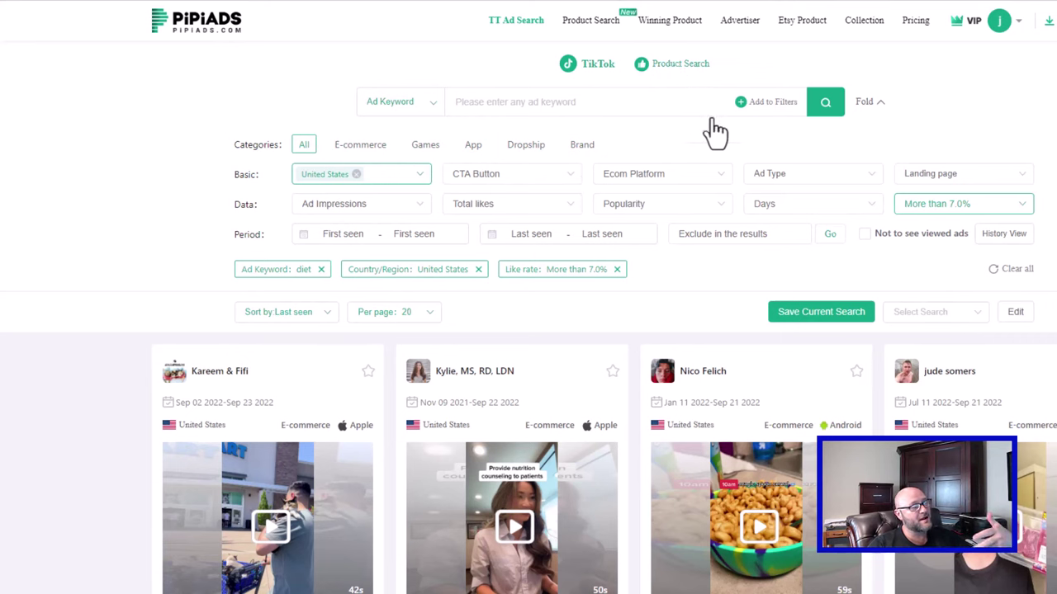
scroll(675, 76, down, 3)
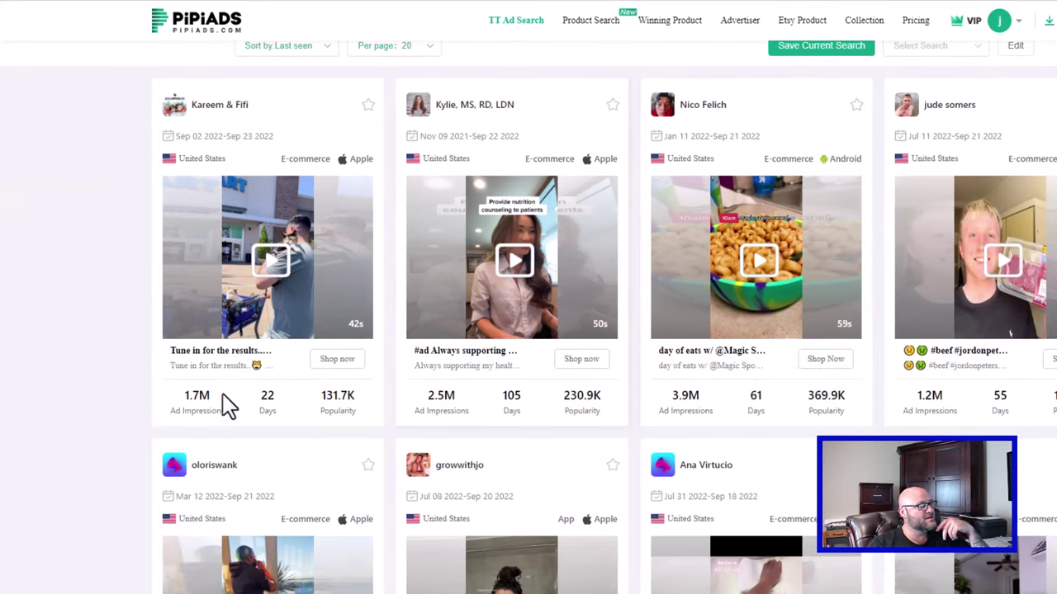
drag(255, 395, 278, 397)
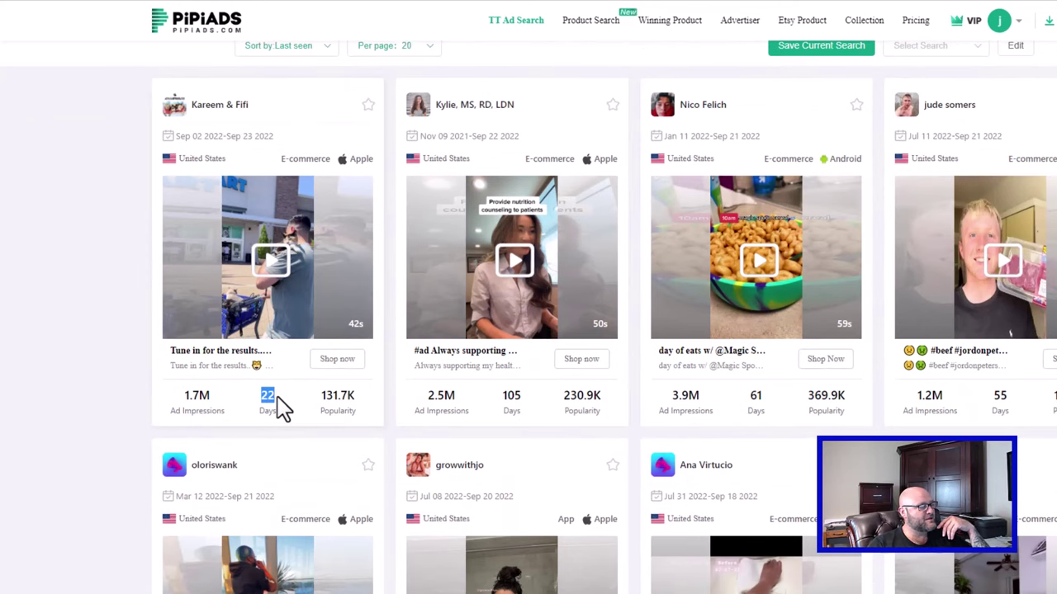
drag(503, 397, 523, 398)
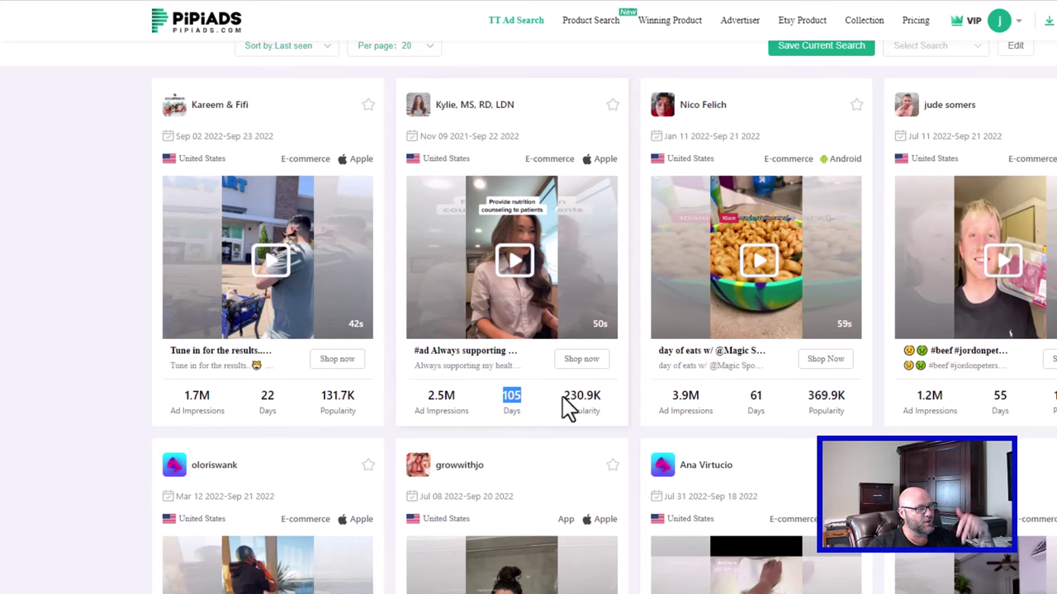
scroll(552, 413, down, 2)
scroll(538, 405, down, 2)
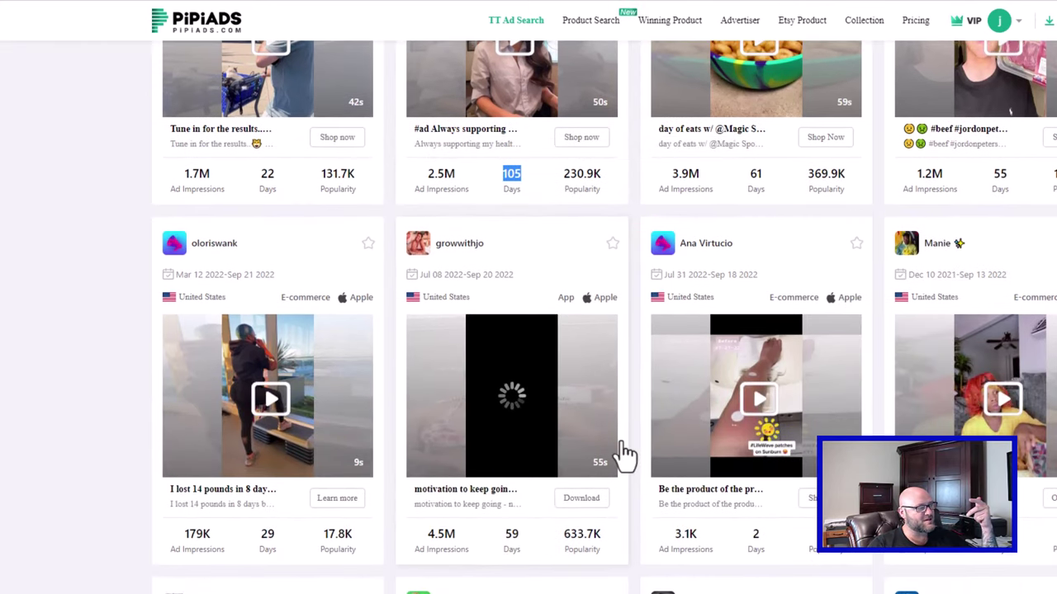
scroll(628, 454, down, 1)
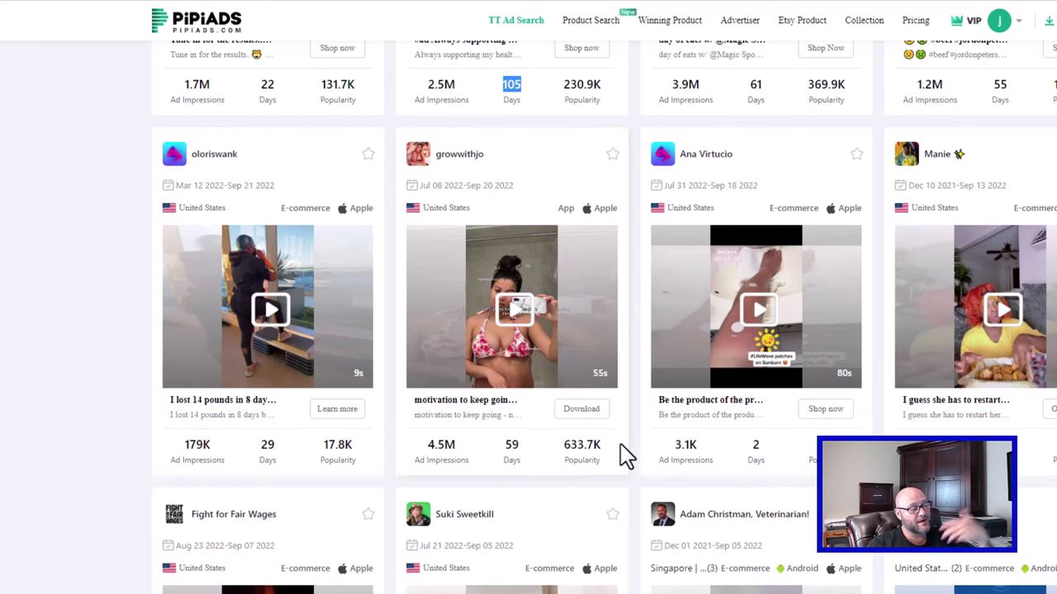
scroll(638, 446, down, 2)
scroll(627, 437, up, 2)
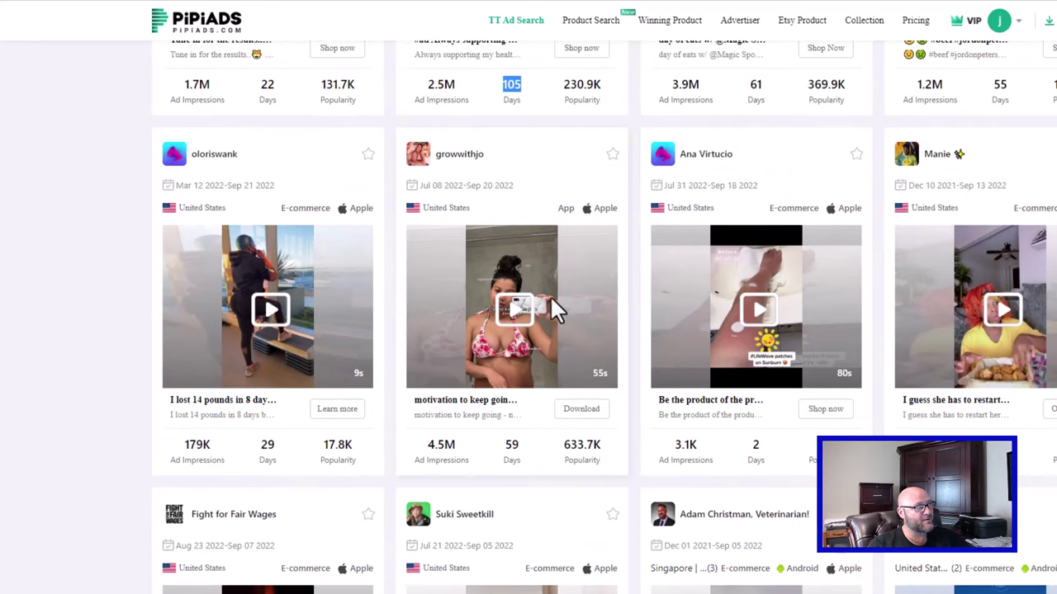
scroll(640, 289, down, 4)
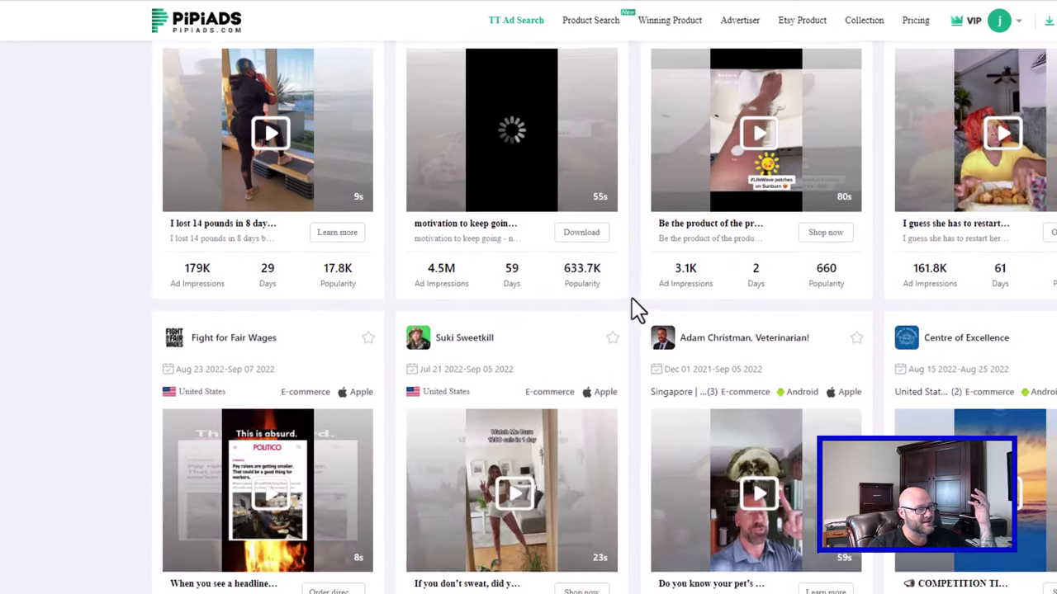
scroll(632, 301, down, 5)
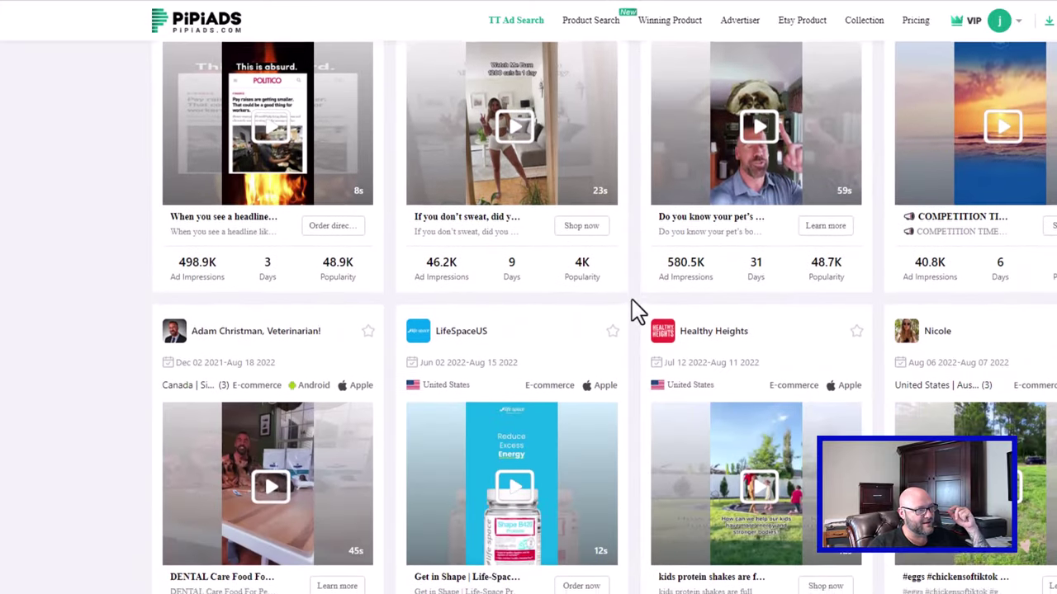
scroll(632, 310, down, 2)
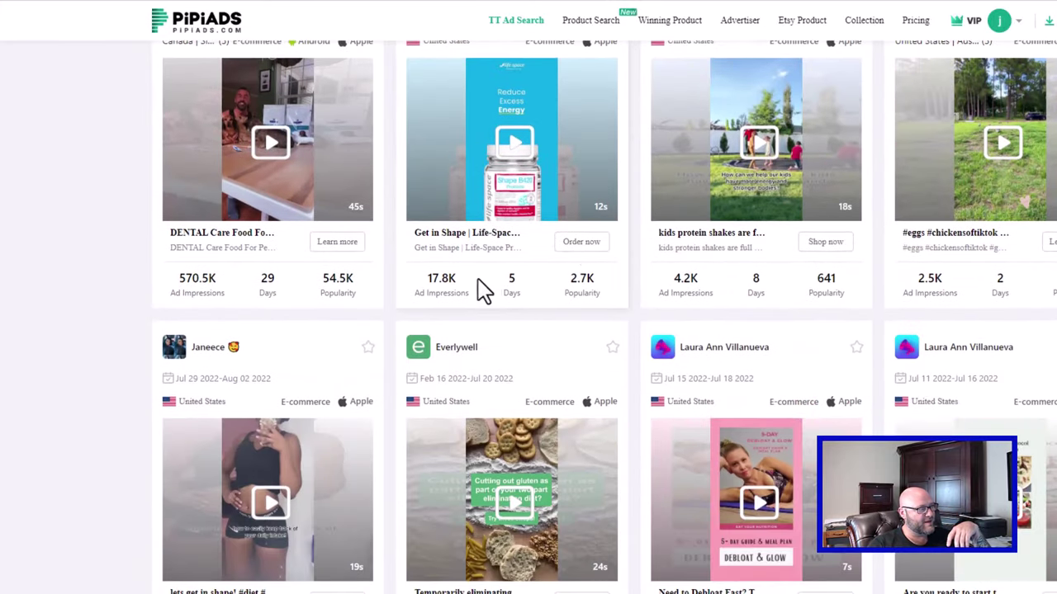
scroll(627, 367, down, 1)
scroll(628, 364, up, 15)
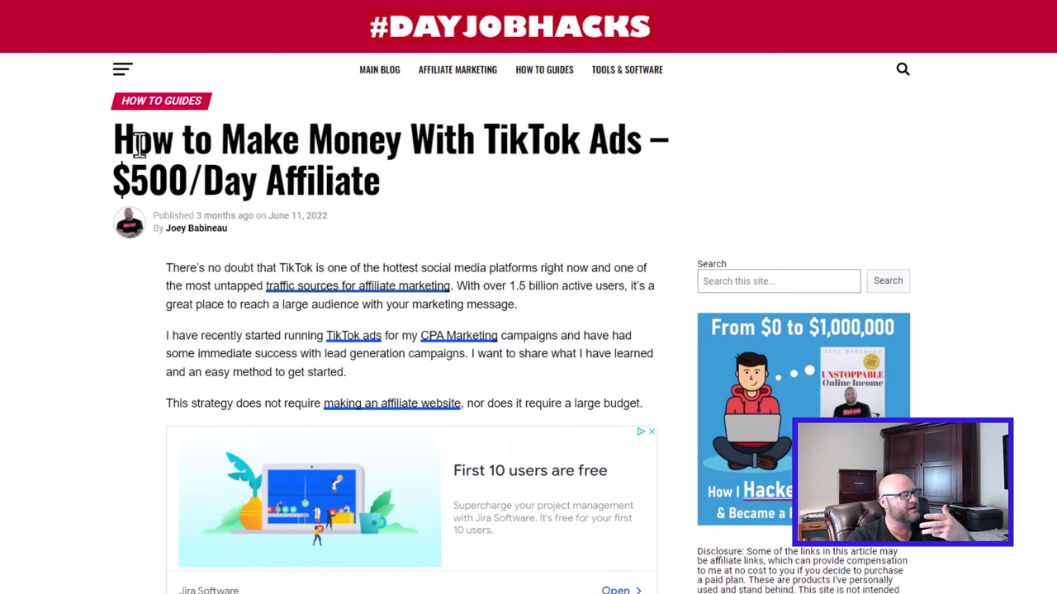
- Select the headline 'How to Make Money With TikTok Ads – $500/Day Affiliate' on the article
drag(116, 136, 389, 183)
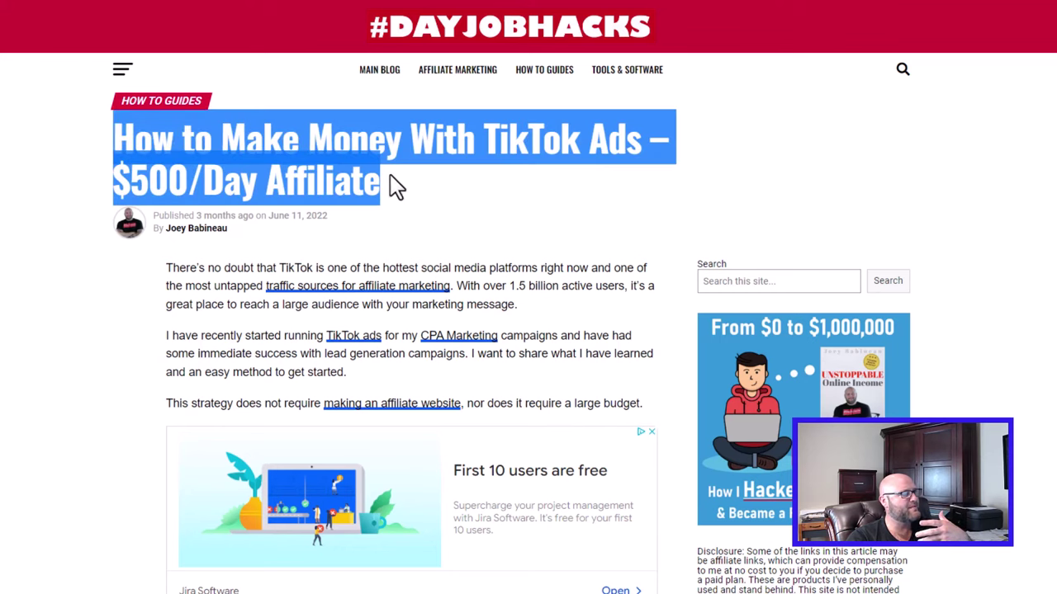
click(275, 174)
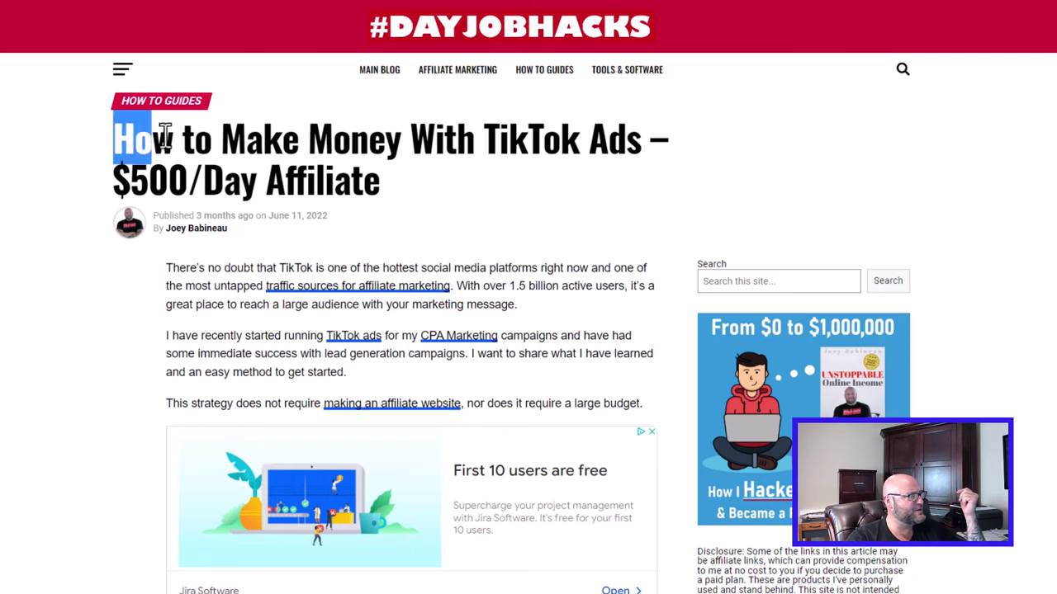
triple_click(410, 194)
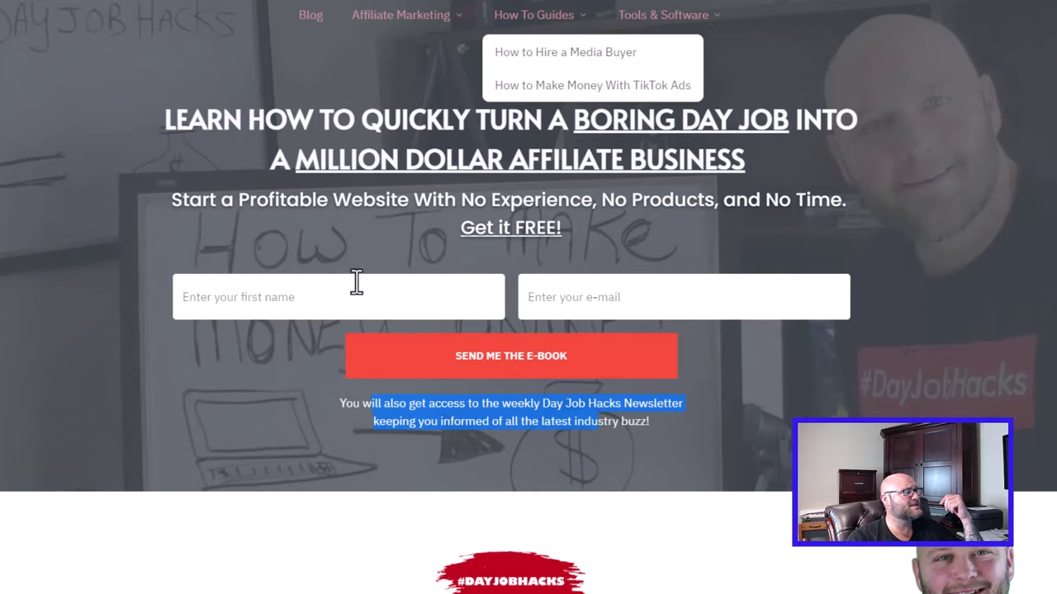
- Highlight the weekly newsletter sentence beneath the Send Me the E-Book sign-up form
drag(361, 423, 631, 442)
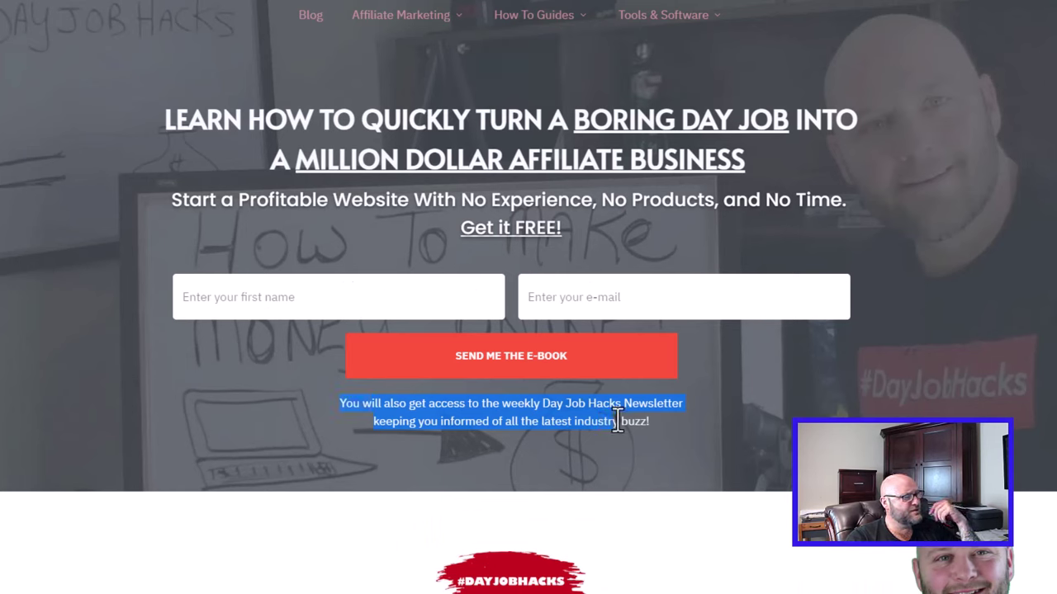
click(435, 408)
drag(350, 405, 619, 429)
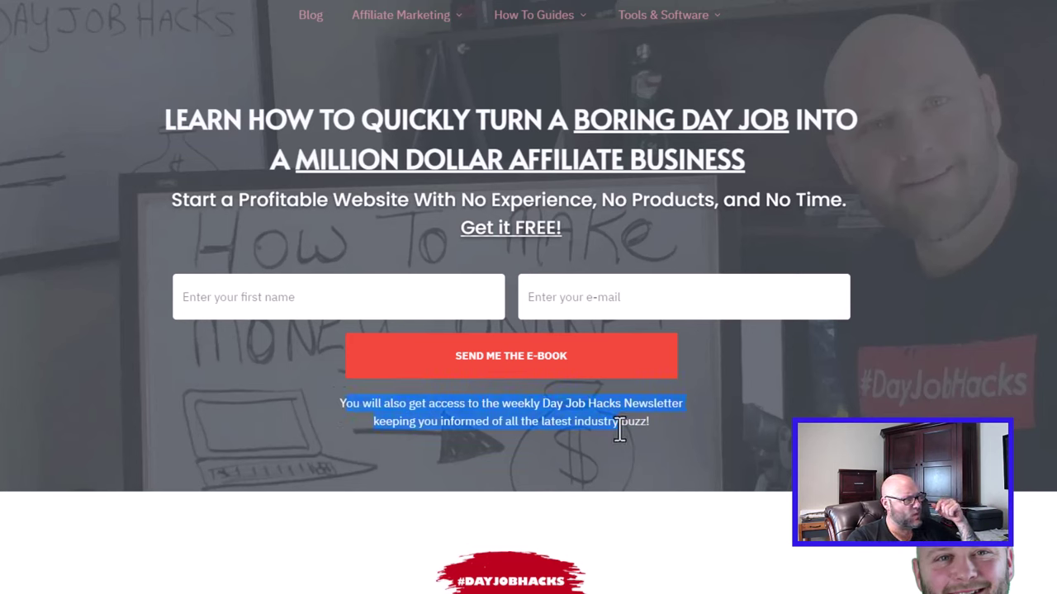